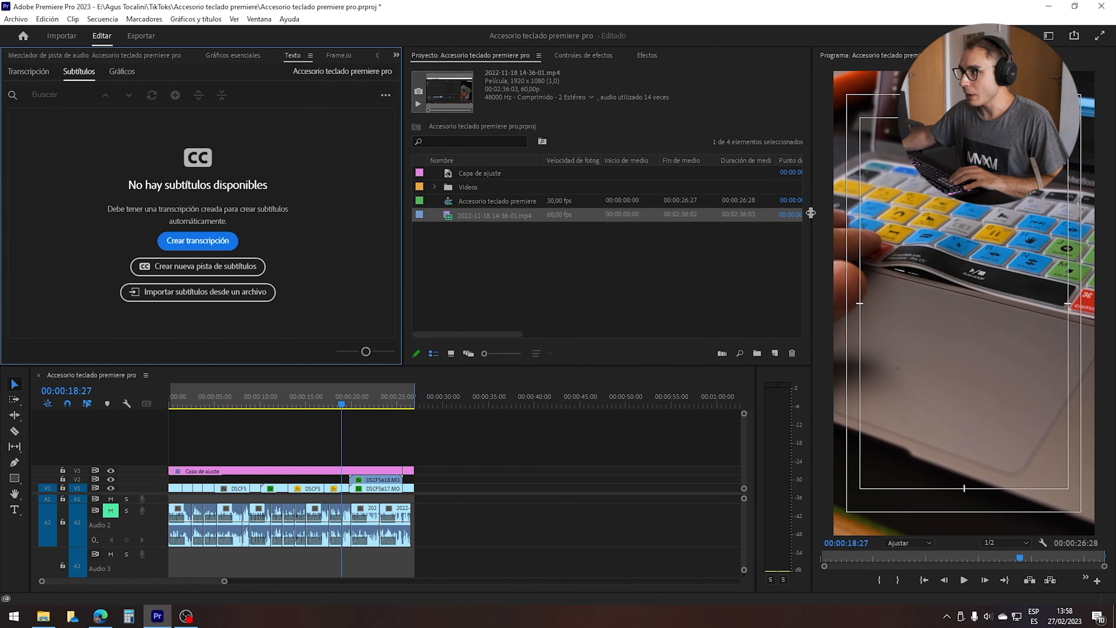
Widen the project area by narrowing the program monitor.
left_click_drag(810, 212, 837, 213)
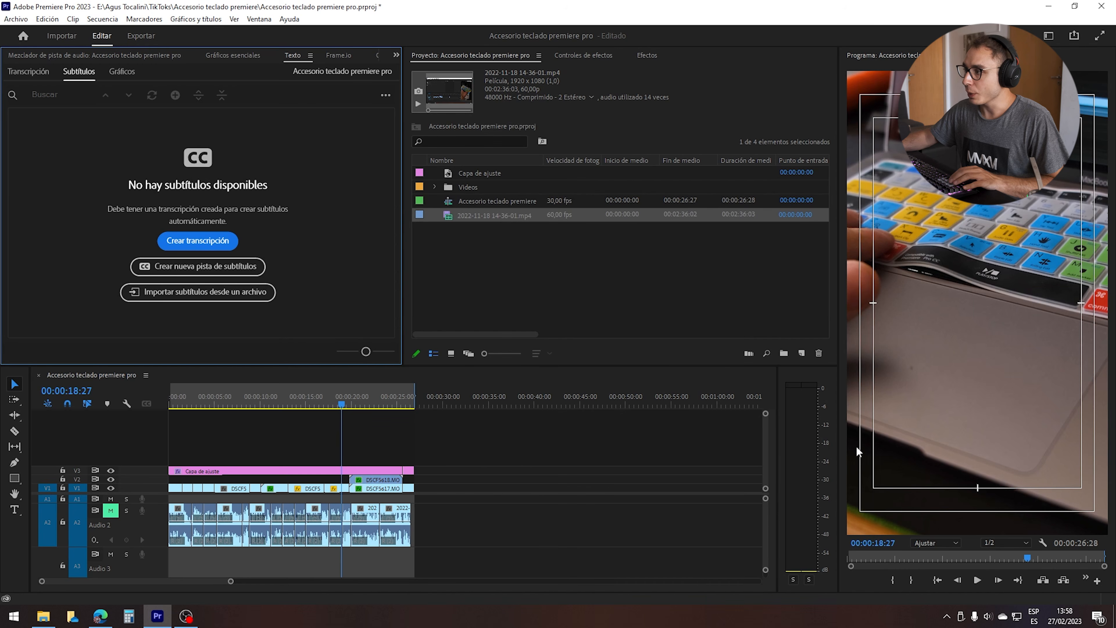
left_click_drag(576, 443, 157, 546)
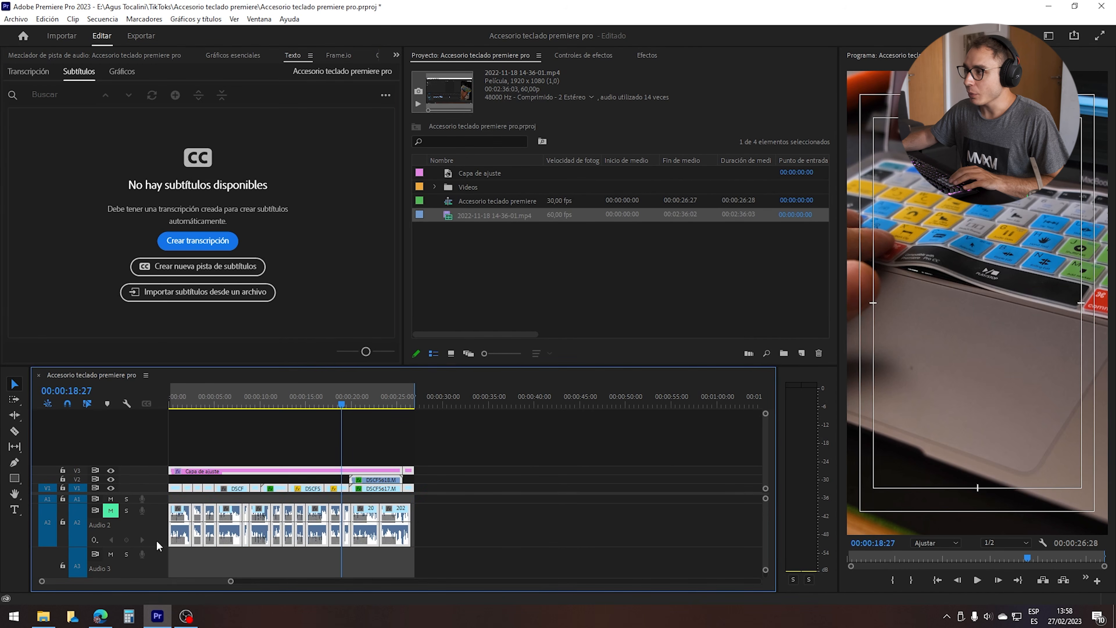
left_click(705, 441)
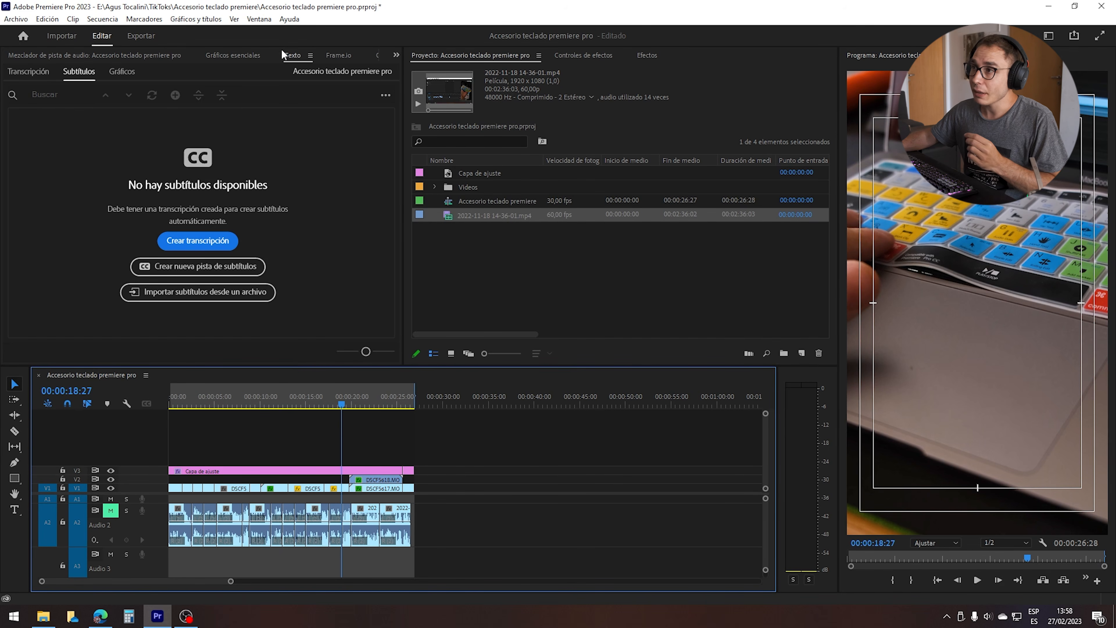
Bring up the Texto window for working with transcriptions and subtitles.
left_click(254, 19)
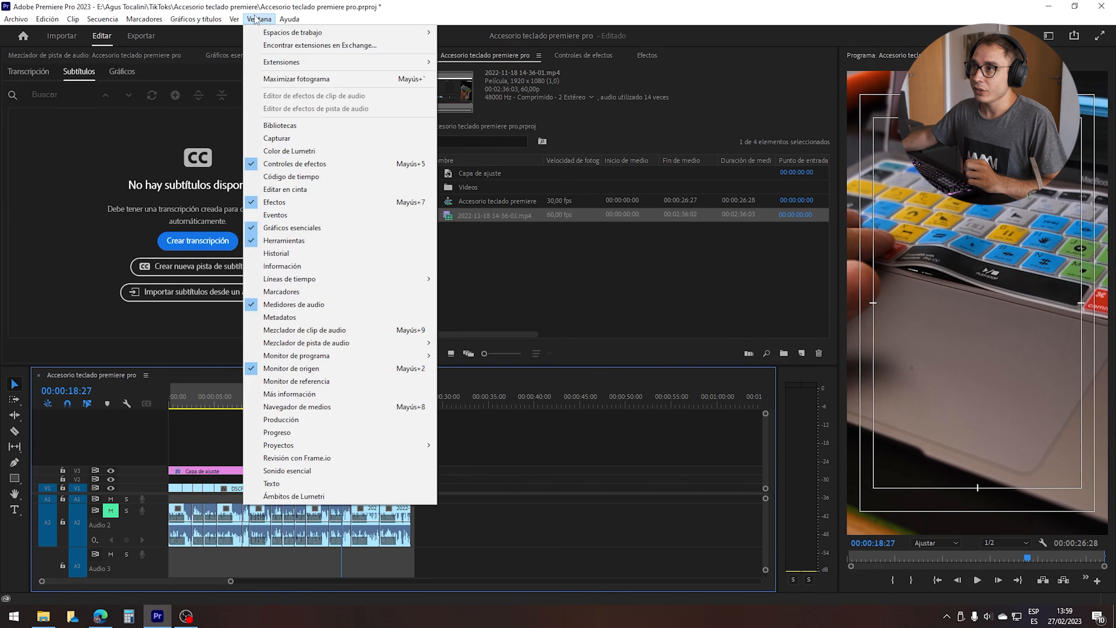
left_click(277, 483)
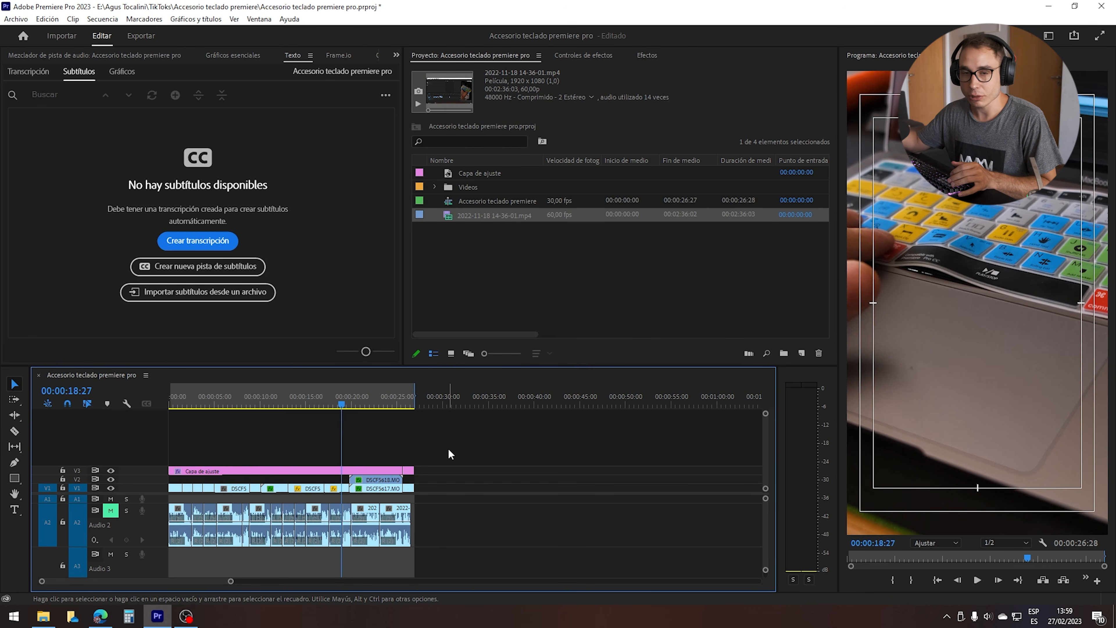
left_click_drag(500, 446, 479, 471)
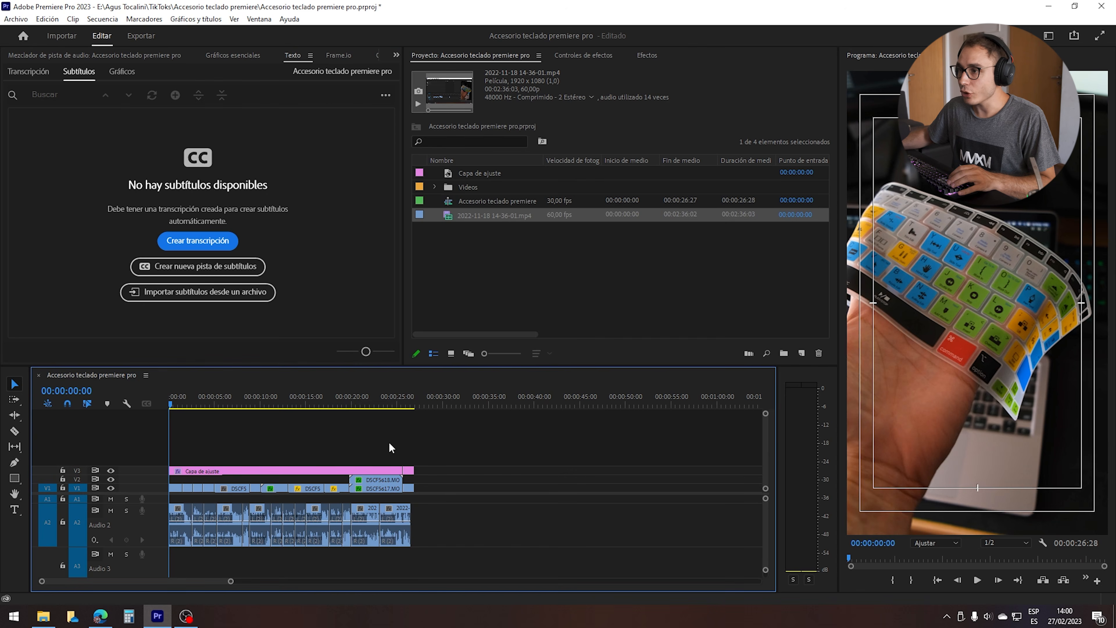
Check the voice clips on Audio 2 and skim the sequence through to its end.
left_click_drag(461, 524, 171, 506)
left_click(295, 395)
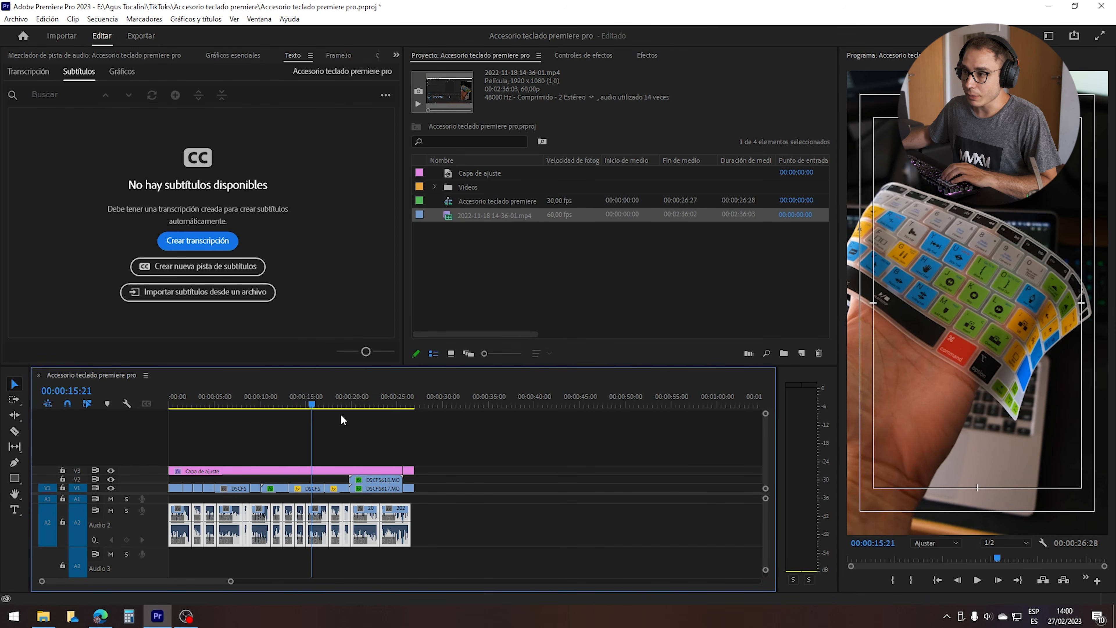
left_click(341, 415)
left_click(413, 400)
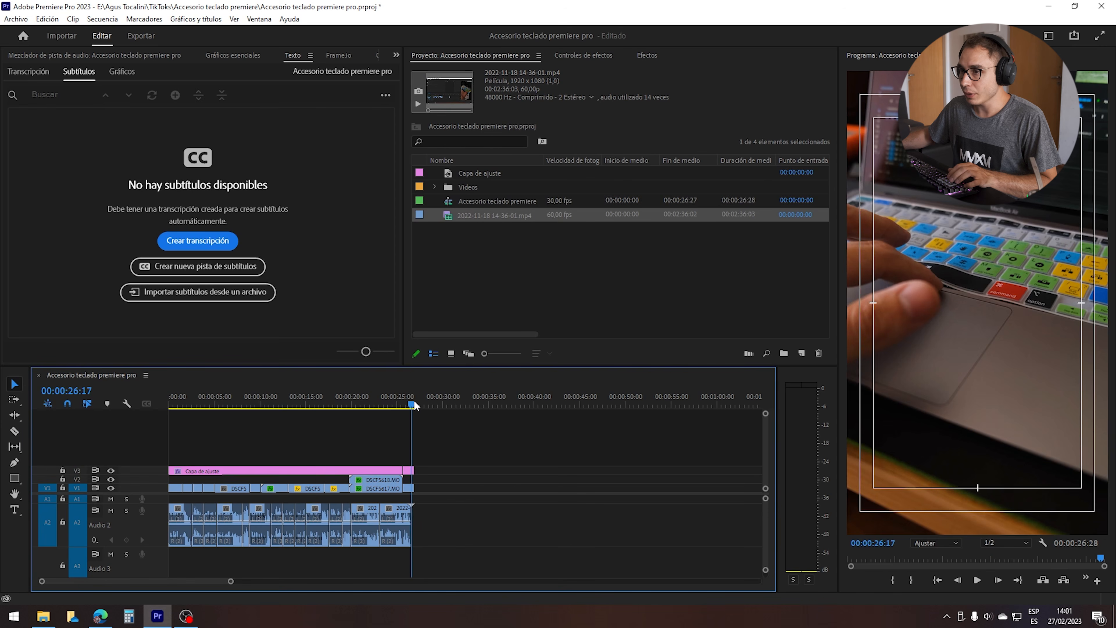
Transcribe the sequence in Español without separating speakers, analysing the Mezcla audio track.
left_click(197, 240)
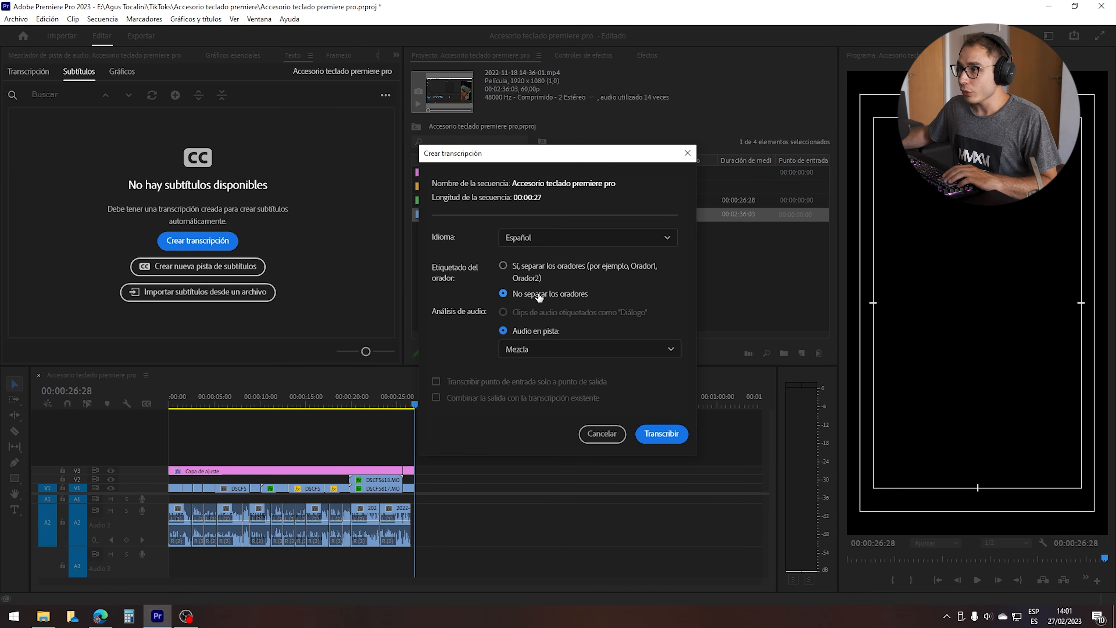
left_click(558, 349)
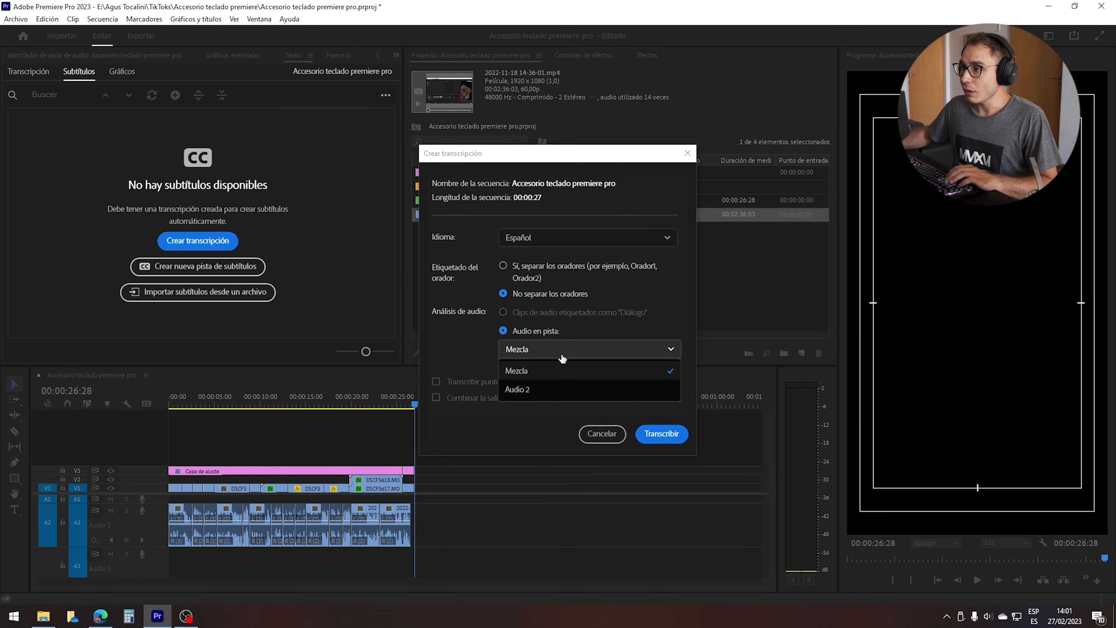
left_click(531, 373)
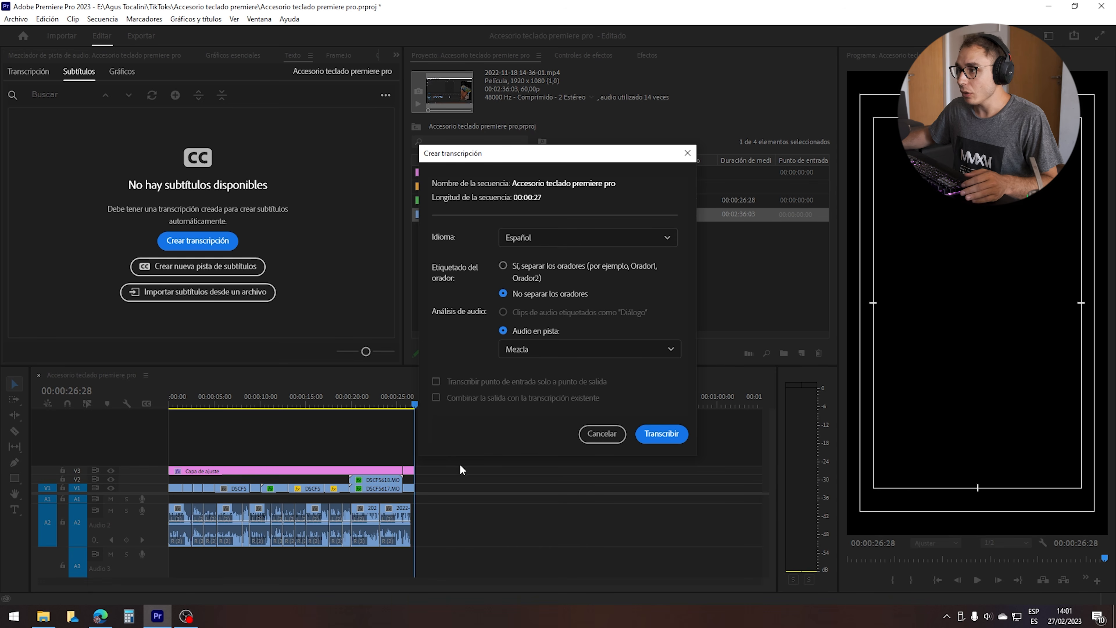
left_click(534, 349)
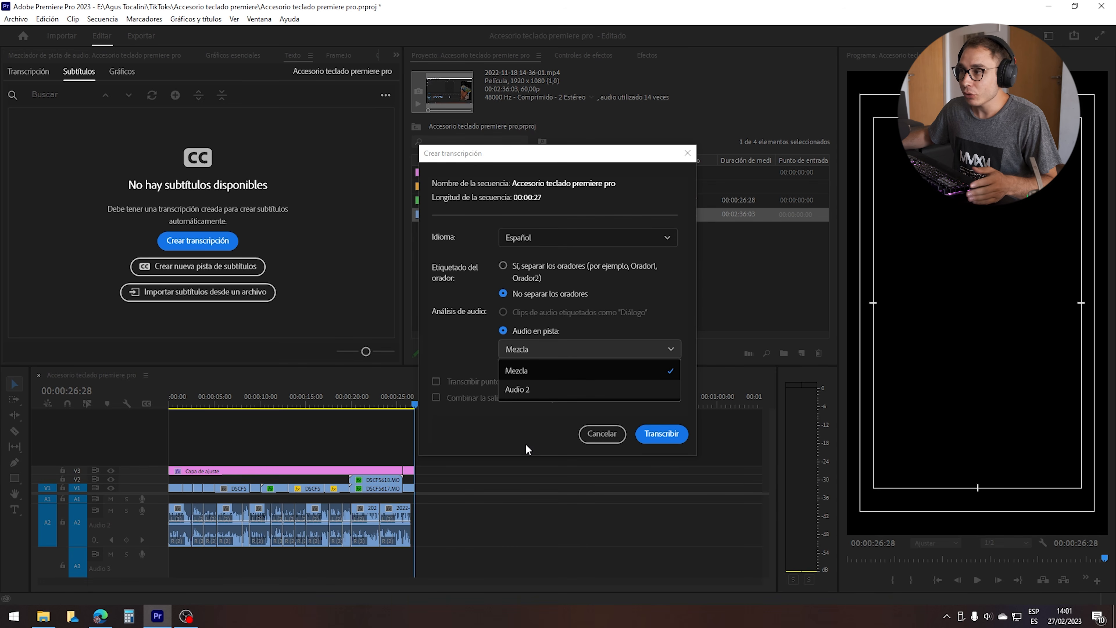
left_click(527, 370)
left_click(661, 433)
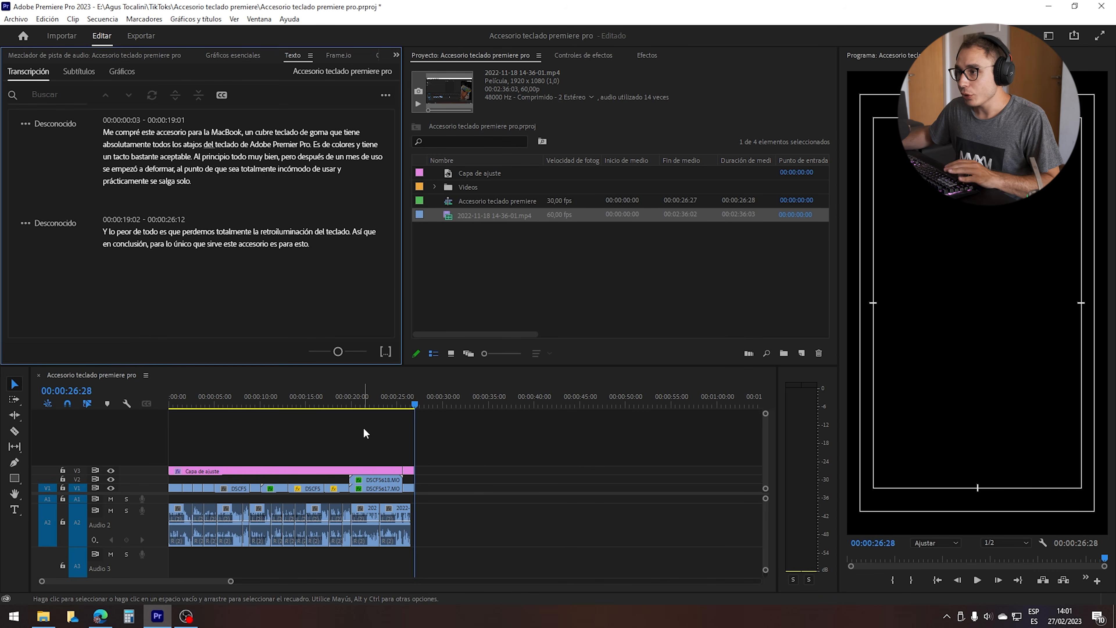
Replace the full stops in the transcript with commas after "Premier Pro", "aceptable" and "teclado", and remove the one after "salga solo".
key("alt")
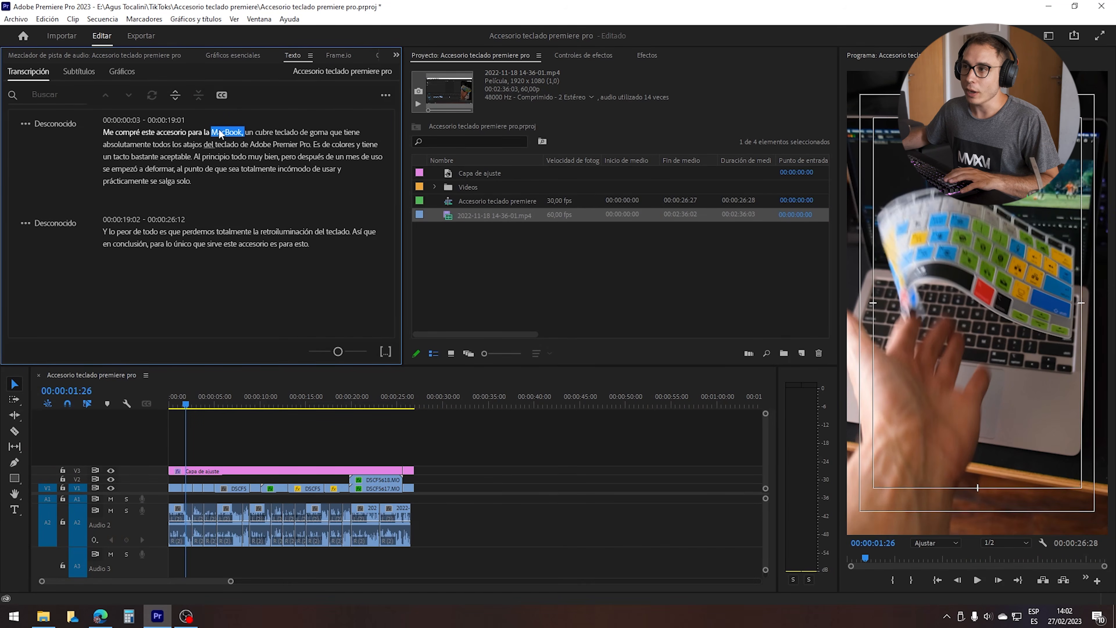
left_click(343, 144)
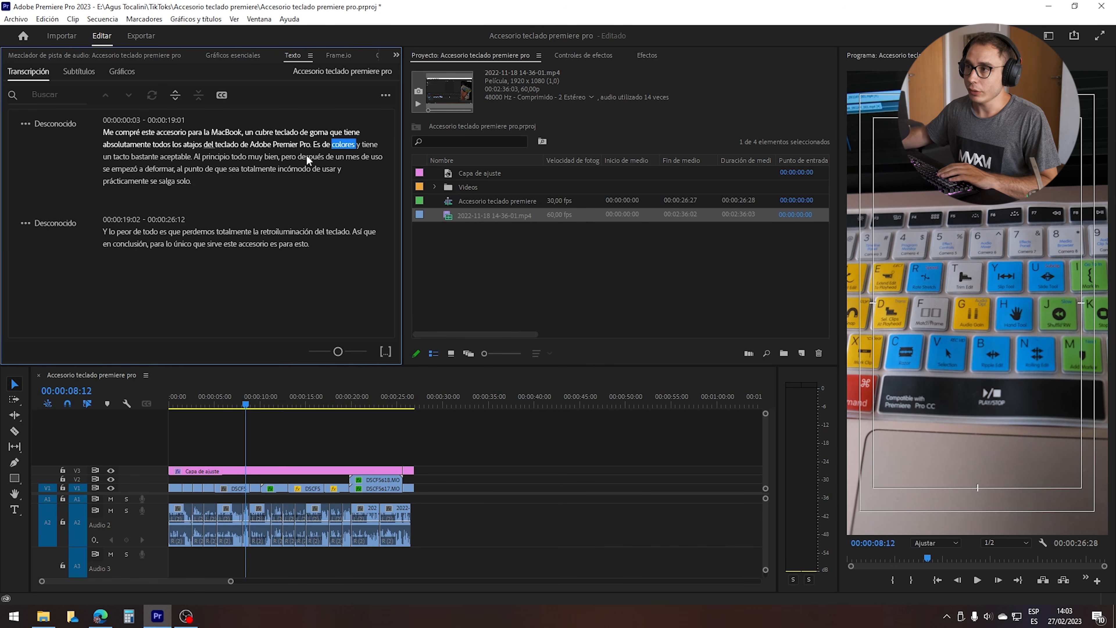
double_click(312, 145)
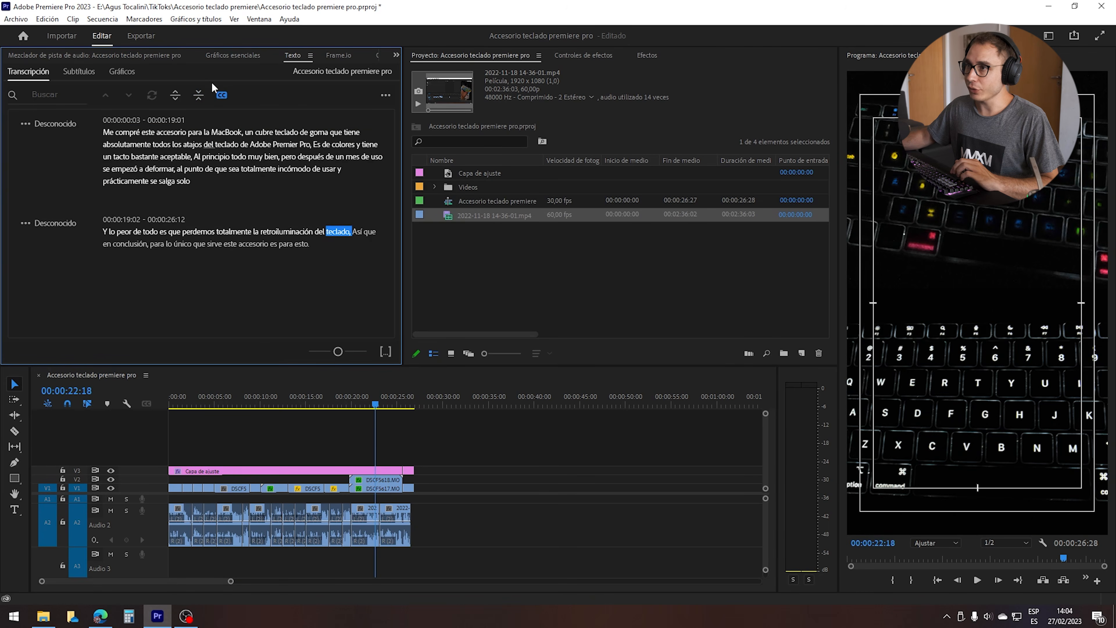
Create single-line subtitles from the transcript with a maximum of 14 characters and a minimum duration of 2 seconds, and play them back.
left_click(222, 96)
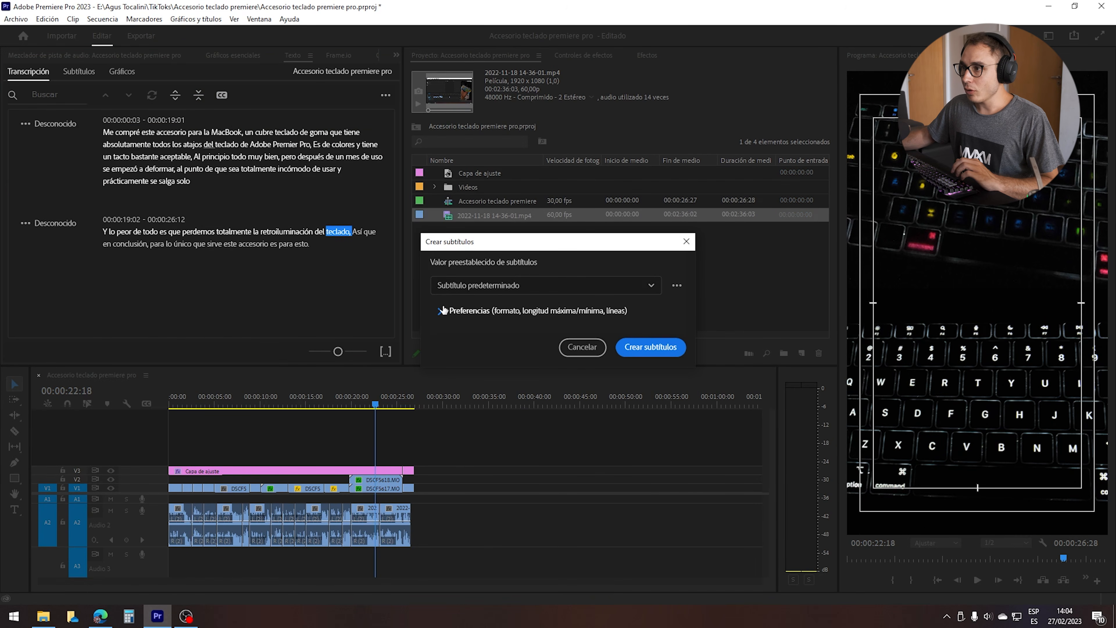
left_click(449, 307)
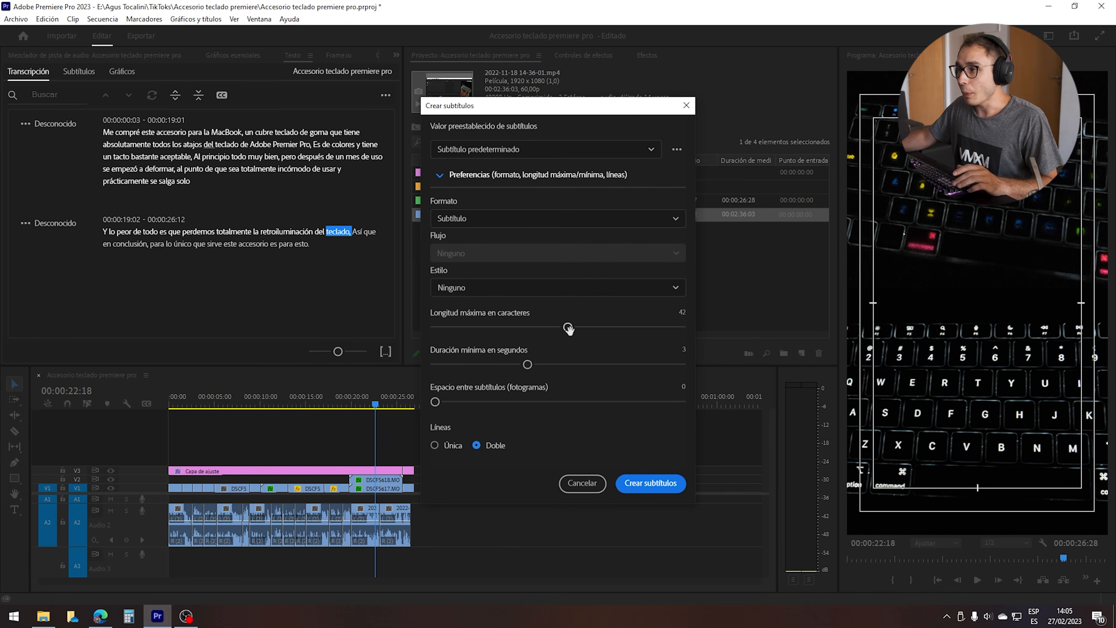
left_click_drag(557, 331, 461, 327)
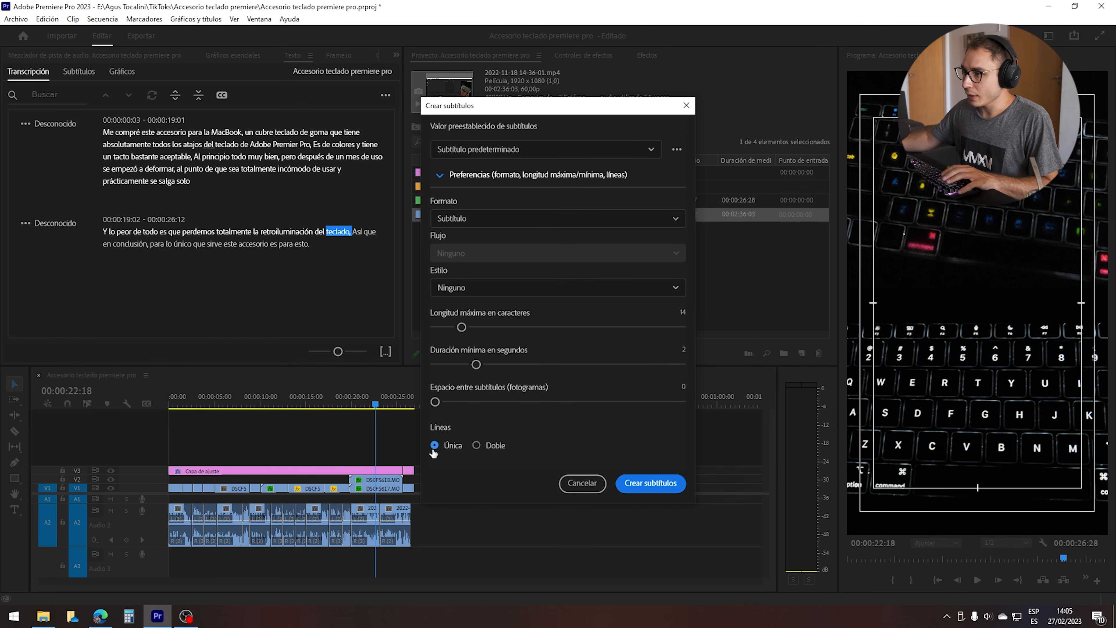
left_click(621, 488)
key("space")
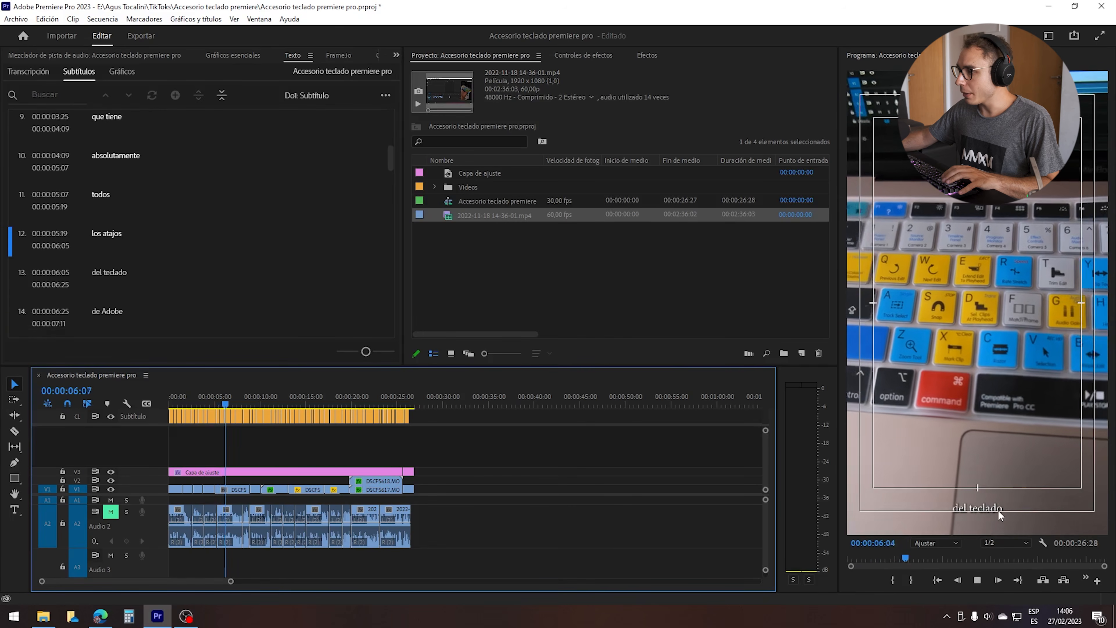
Select every subtitle on the track and centre the text vertically in the frame using Gráficos esenciales.
left_click_drag(662, 453, 88, 398)
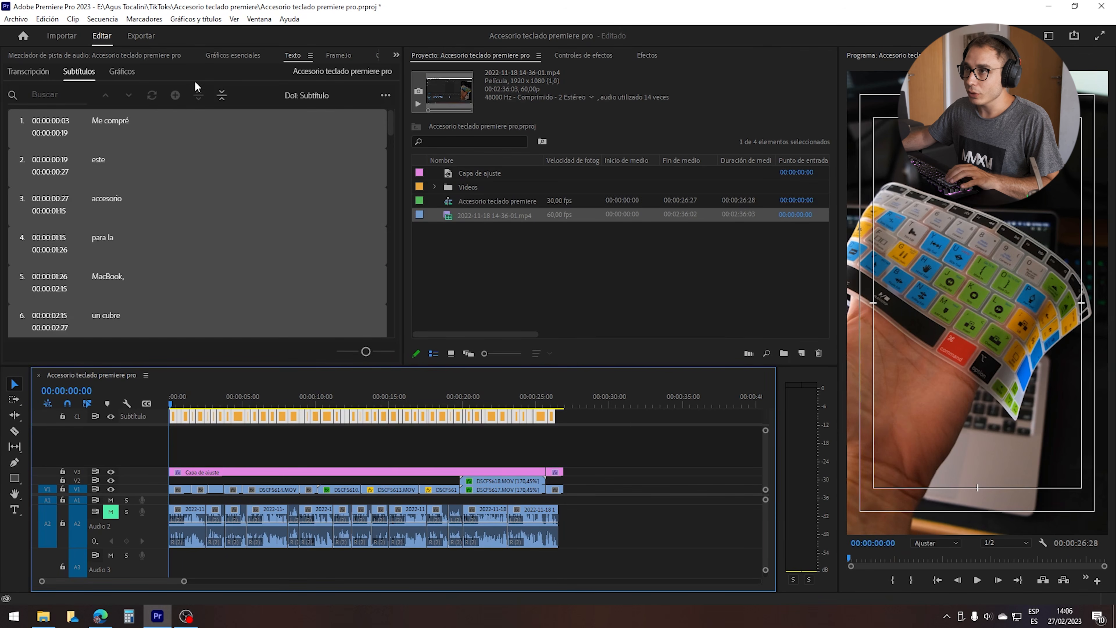
left_click(223, 56)
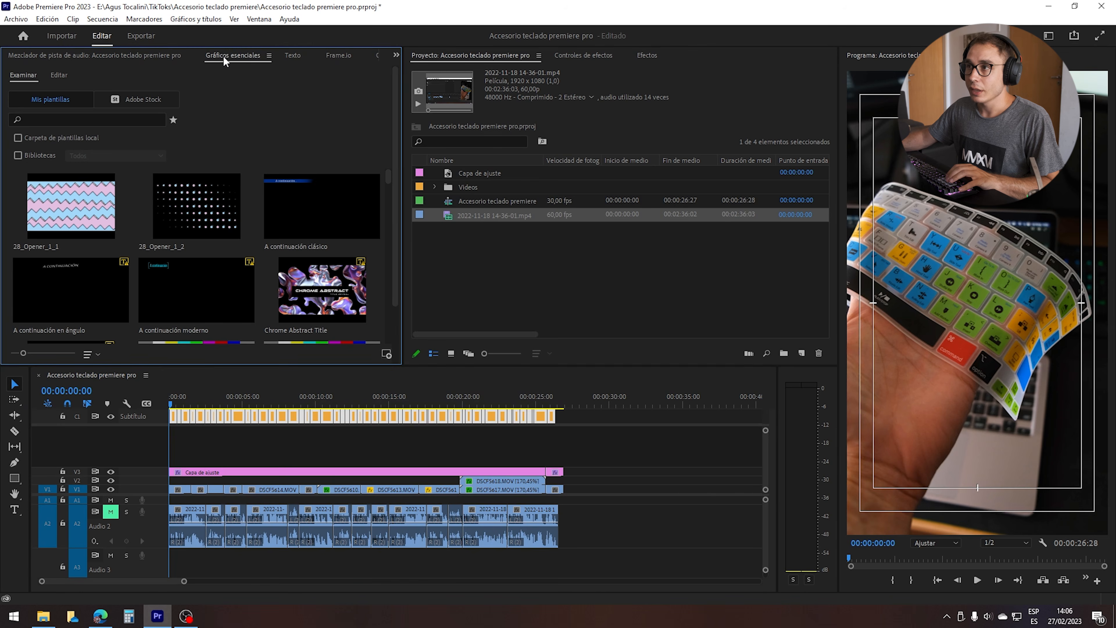
left_click(261, 21)
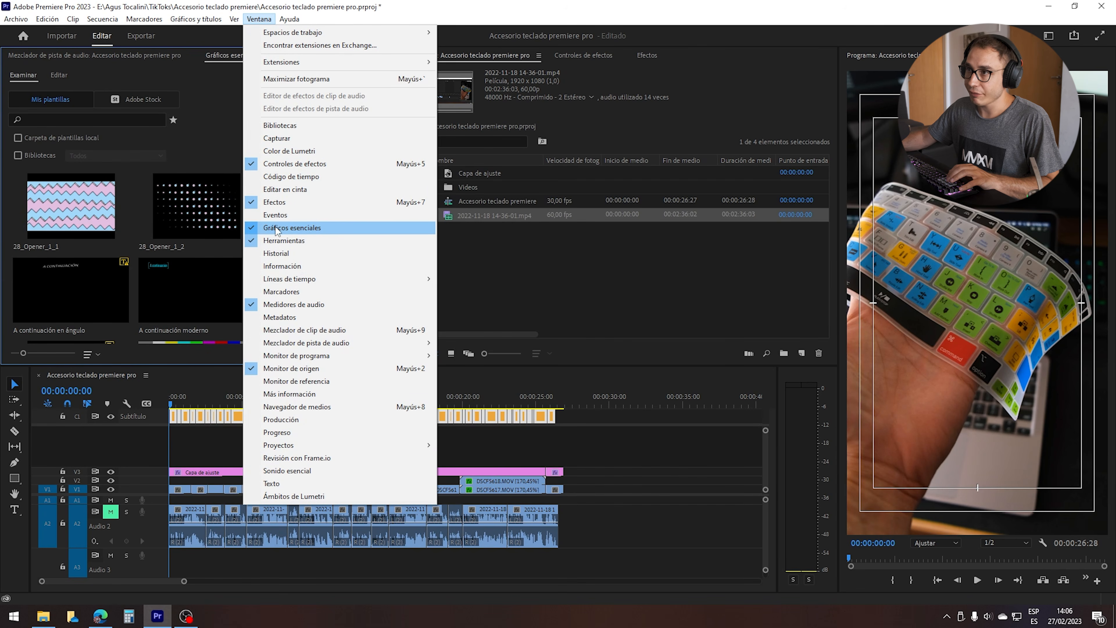
left_click(195, 77)
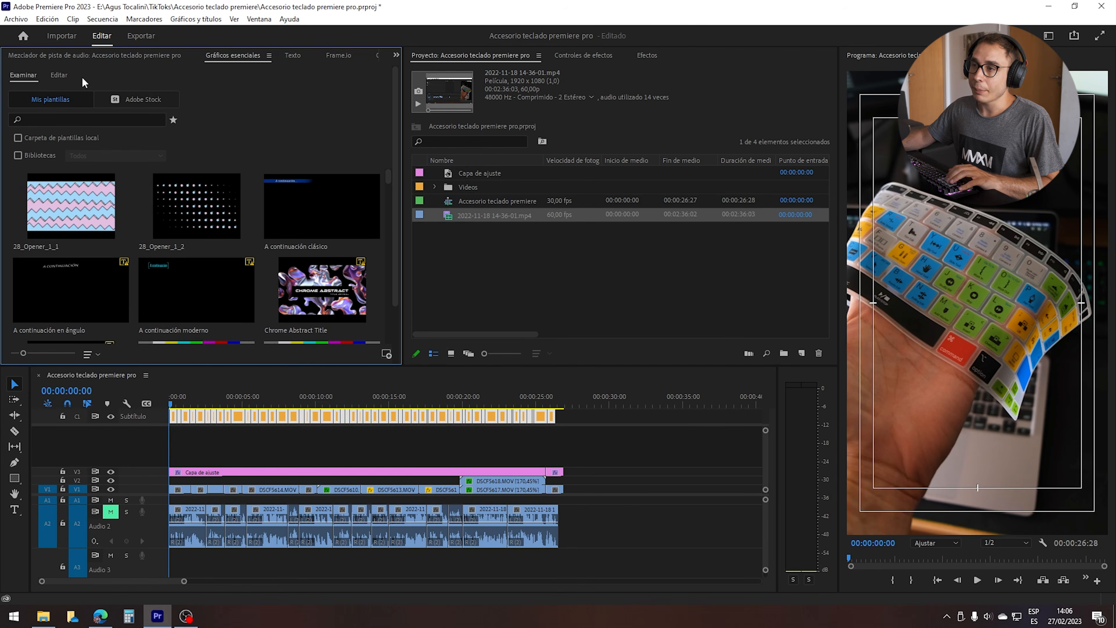
left_click(66, 77)
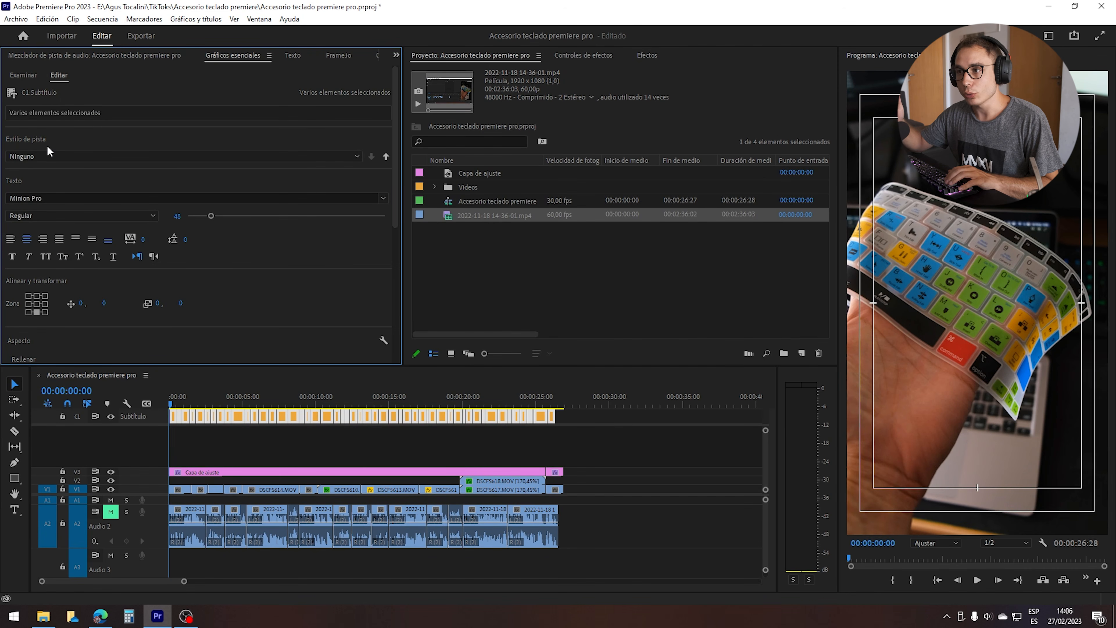
left_click(92, 241)
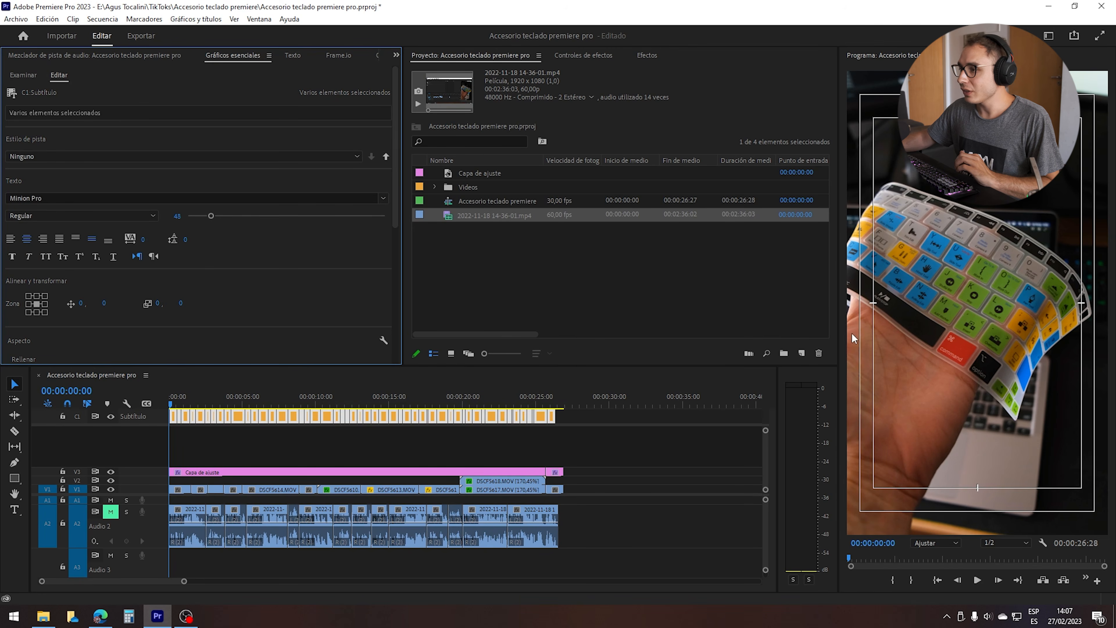
Style all selected subtitles in Tw Cen MT Bold, all caps, with a font size of 55.
left_click_drag(234, 397, 243, 393)
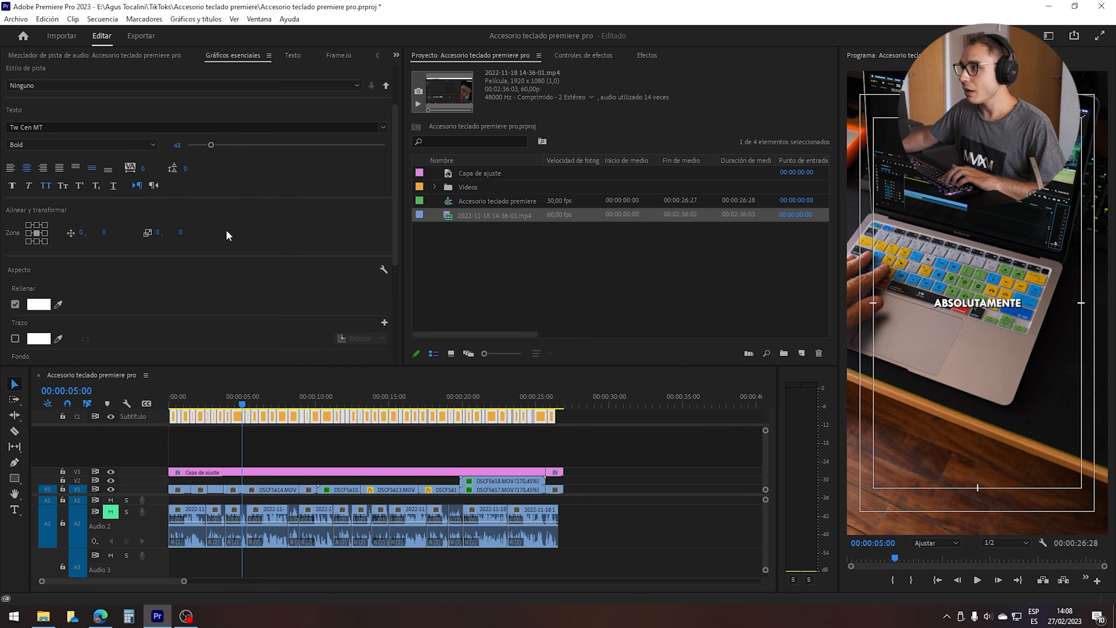
scroll(227, 236, "down", 3)
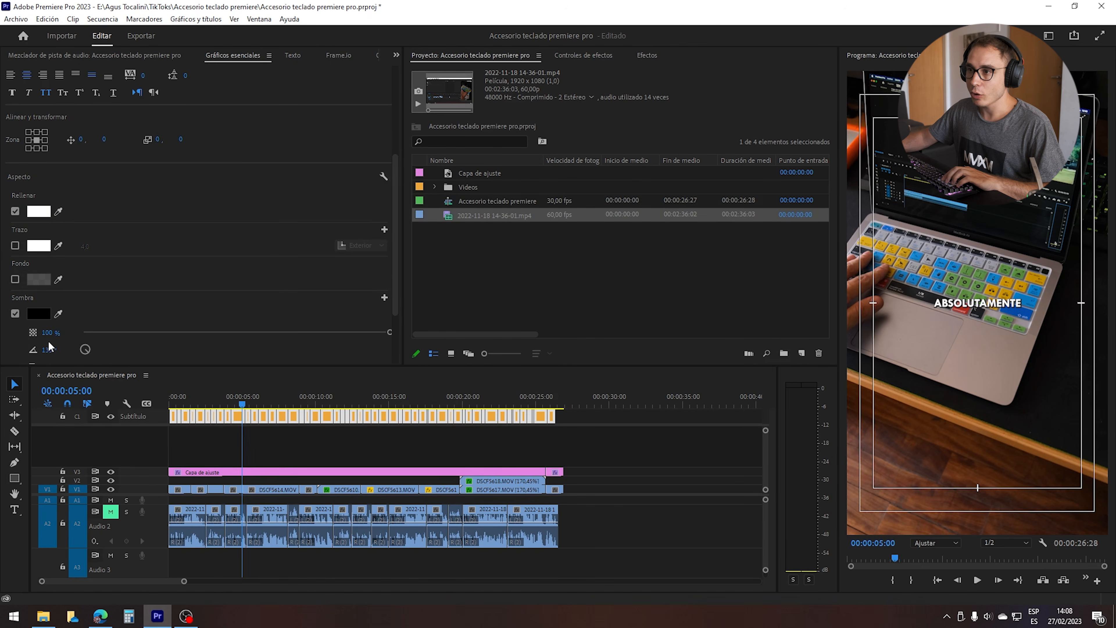
scroll(217, 176, "up", 4)
left_click(177, 170)
type("55")
key("Return")
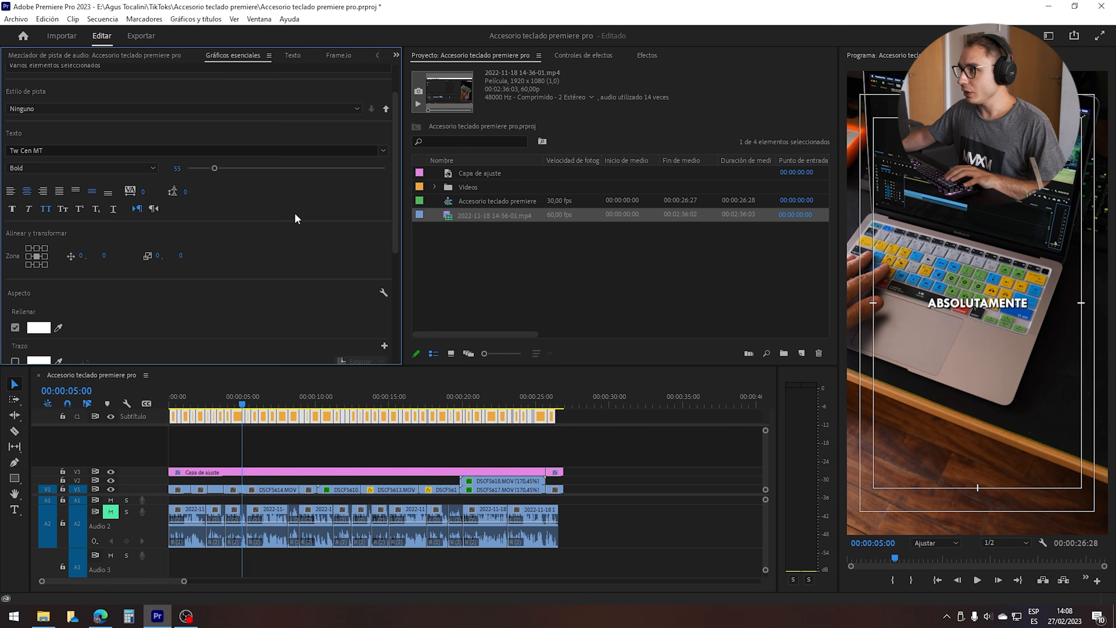
Convert all subtitles on the caption track into graphic clips with Actualizar pie de ilustración a gráfico.
left_click_drag(644, 437, 169, 409)
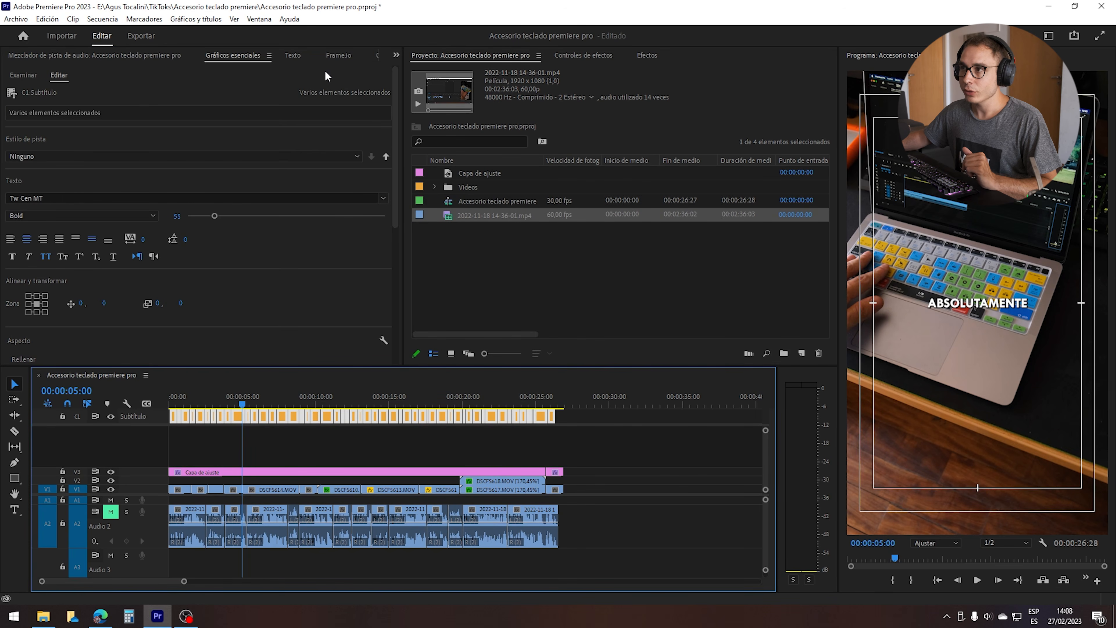
left_click(201, 23)
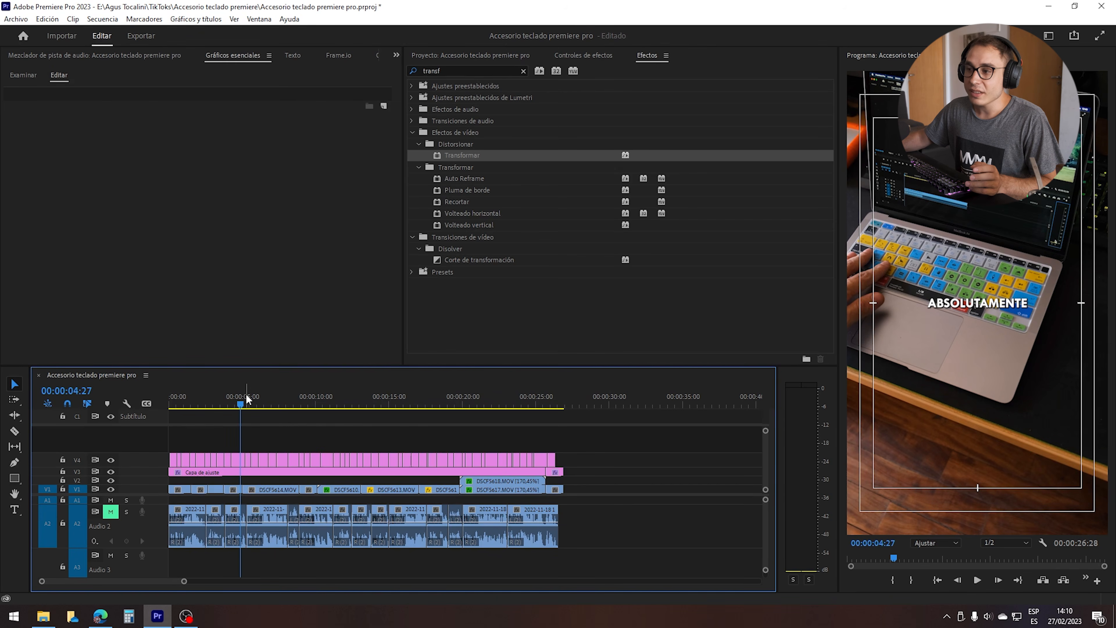
left_click_drag(555, 430, 208, 455)
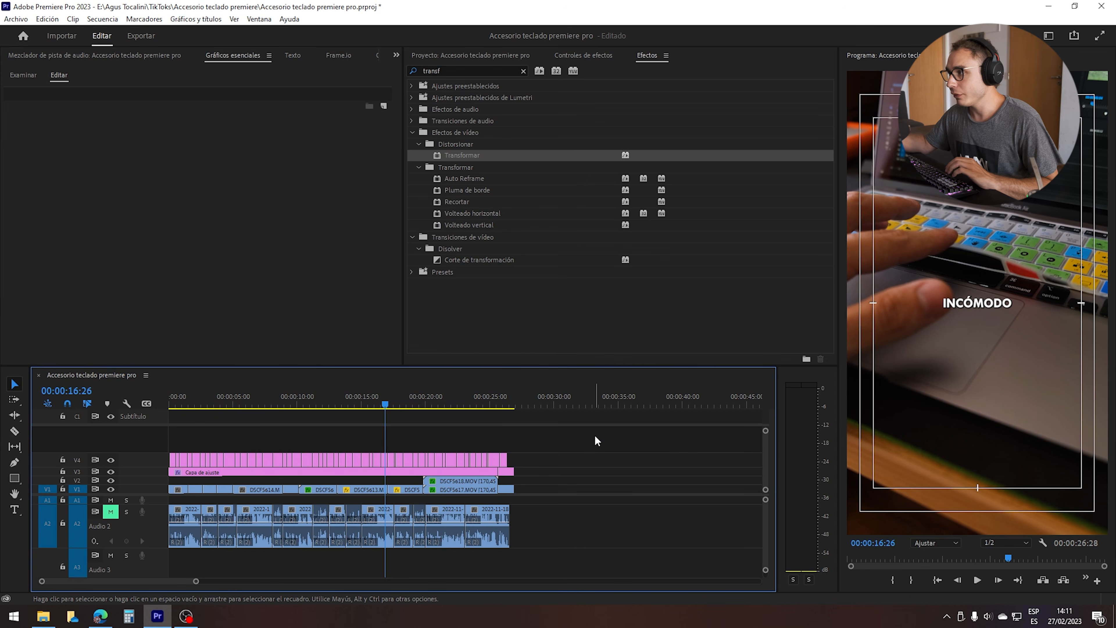
Set the font size of all the subtitle graphic clips to 28 and preview the text at 00:00:22:00.
left_click_drag(600, 440, 126, 457)
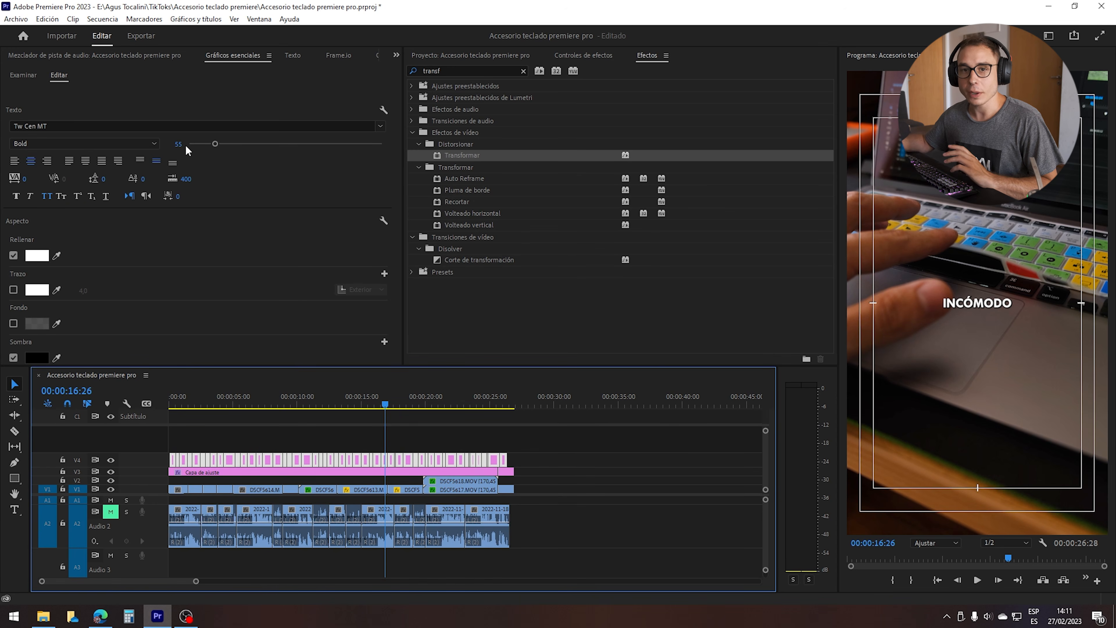
left_click(202, 144)
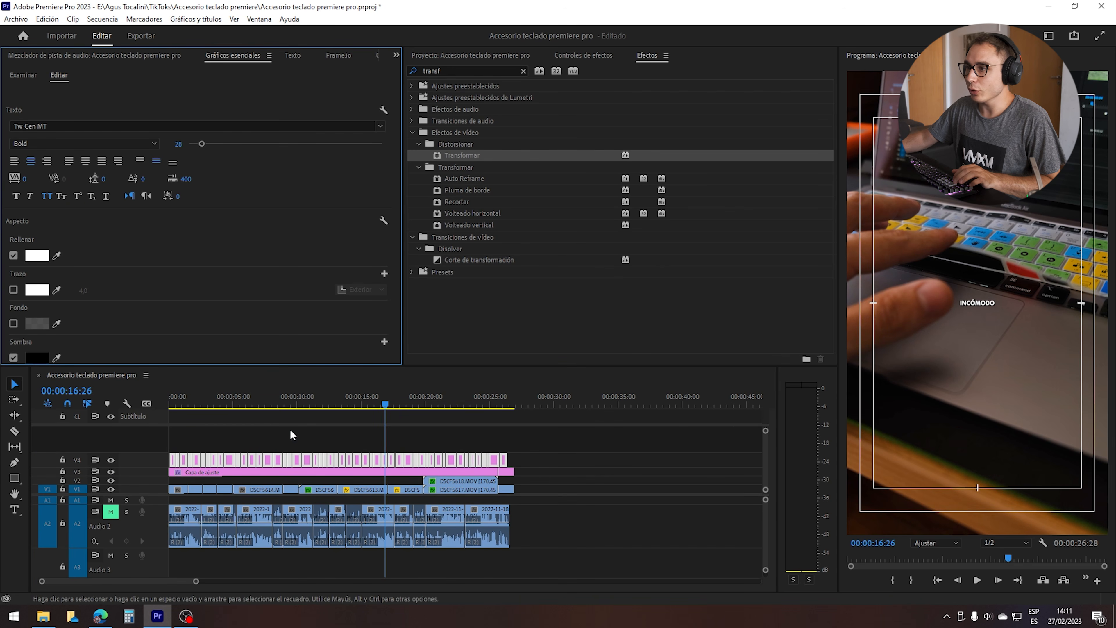
left_click_drag(413, 404, 451, 403)
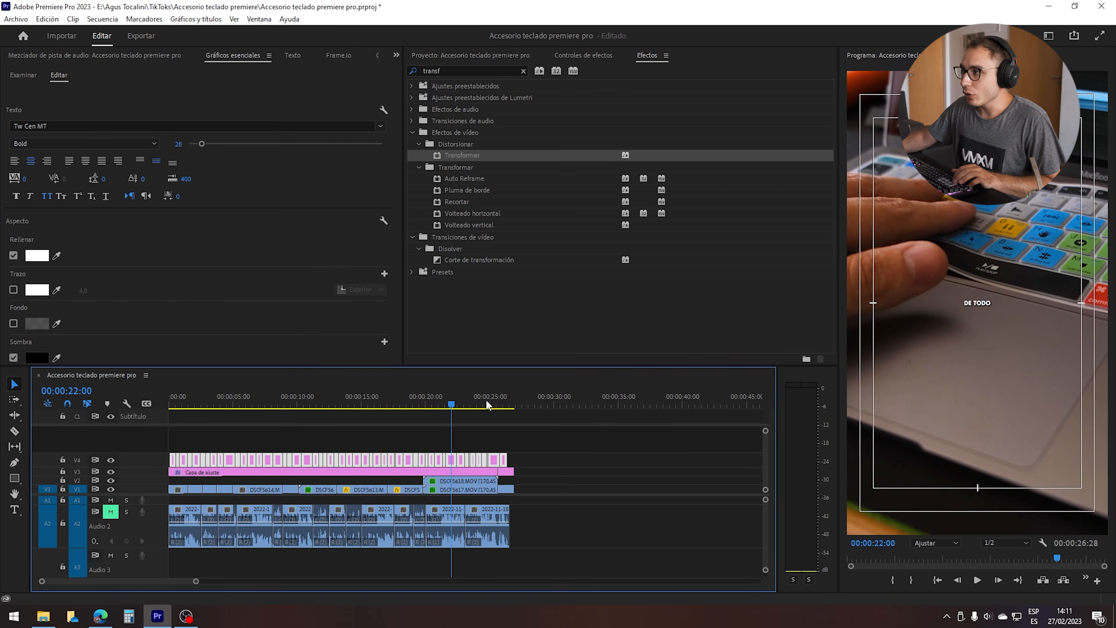
Set the subtitle clips' font size back to 55 and apply the Transformar effect to the first clip, Me compré.
left_click(178, 143)
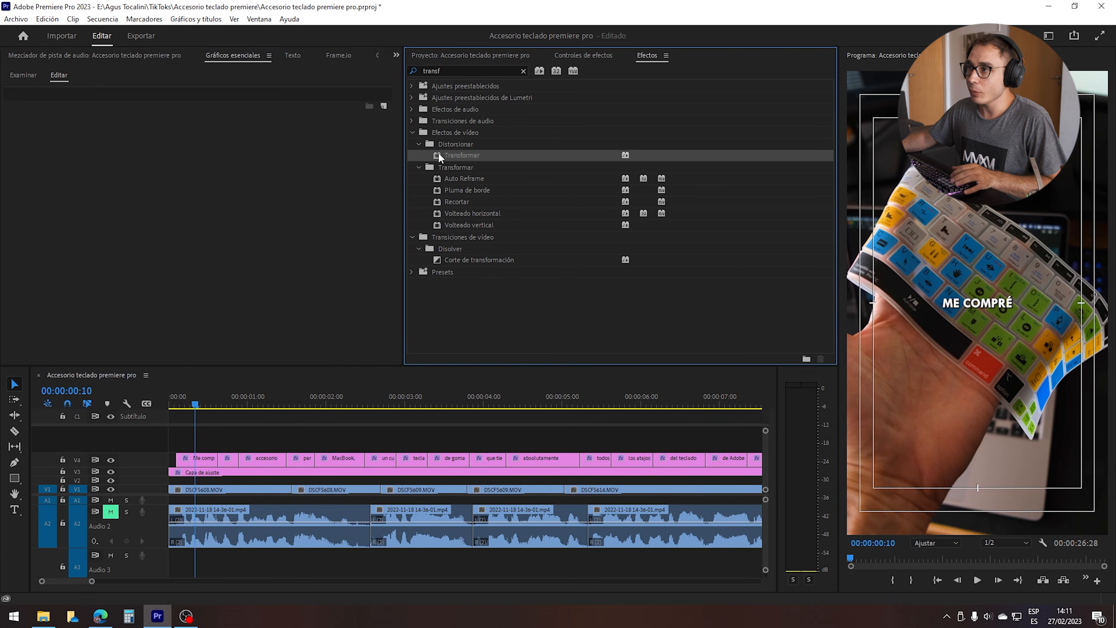
left_click_drag(438, 152, 200, 457)
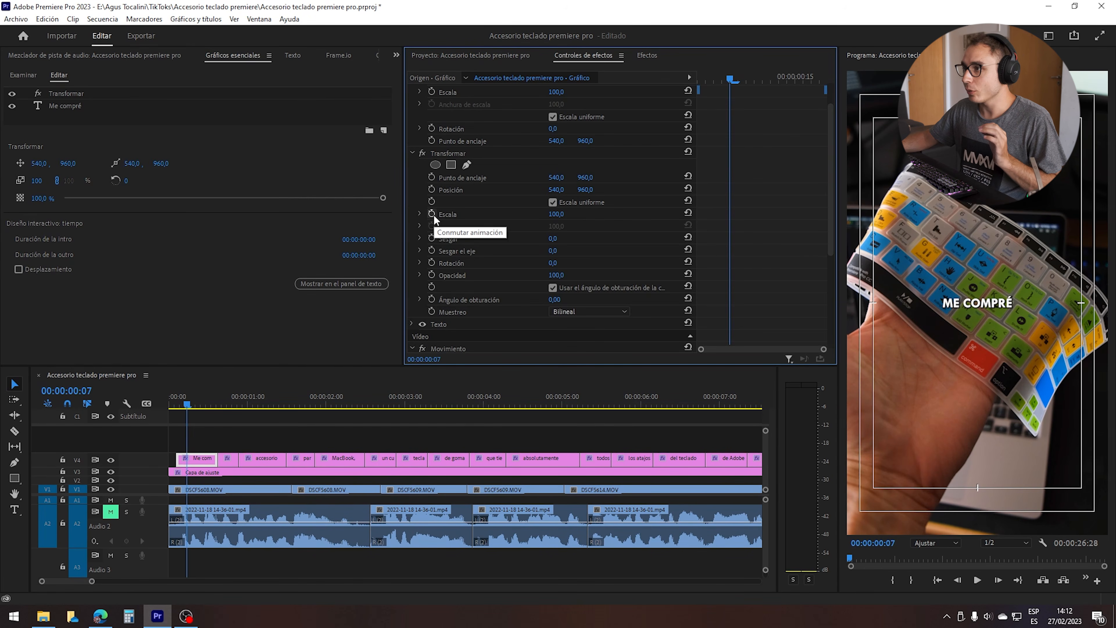
Keyframe Transformar's Escala on the first subtitle clip at 100 at 00:00:00:07 and 110 at 00:00:00:05.
left_click(432, 213)
key("Left")
key("Left")
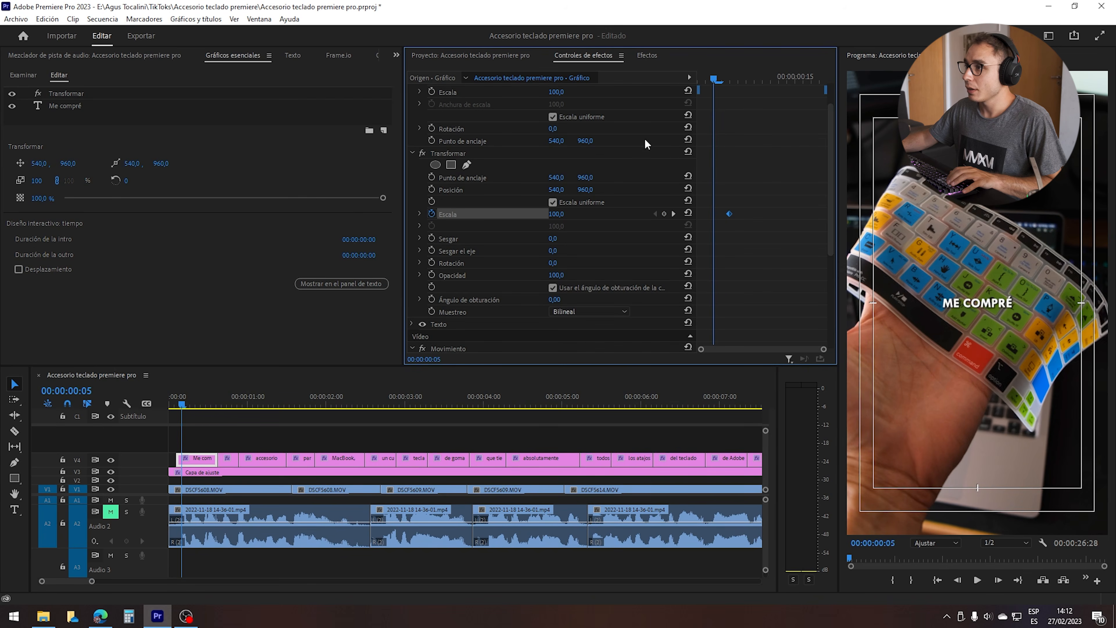
left_click(557, 214)
type("110")
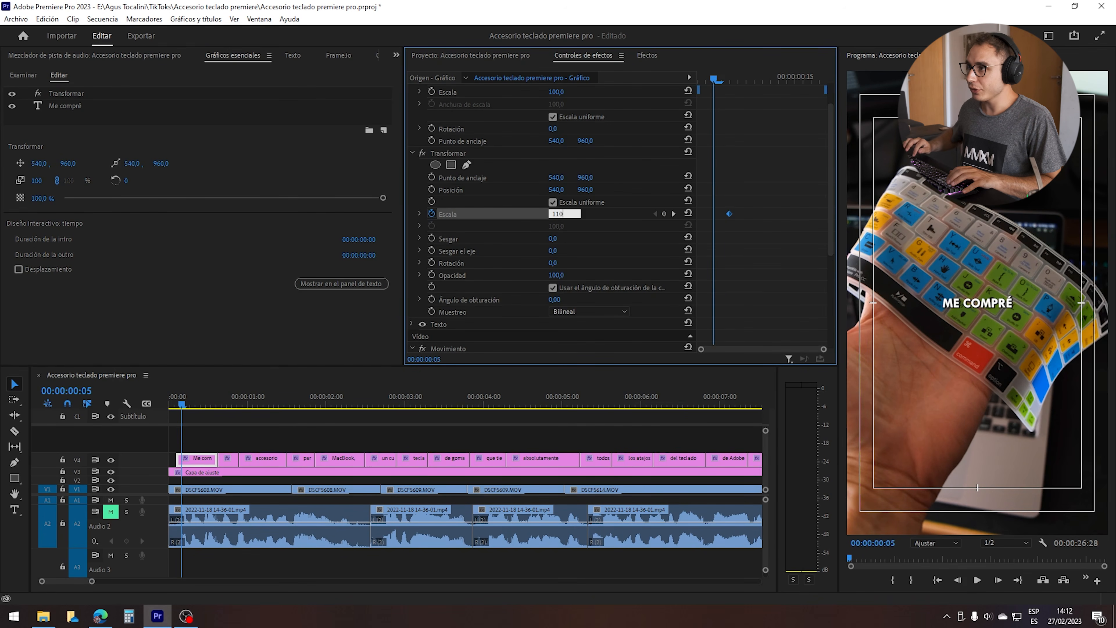
key("Return")
Add an Escala keyframe of -1 at the clip's start, 00:00:00:03.
key("Left")
key("Left")
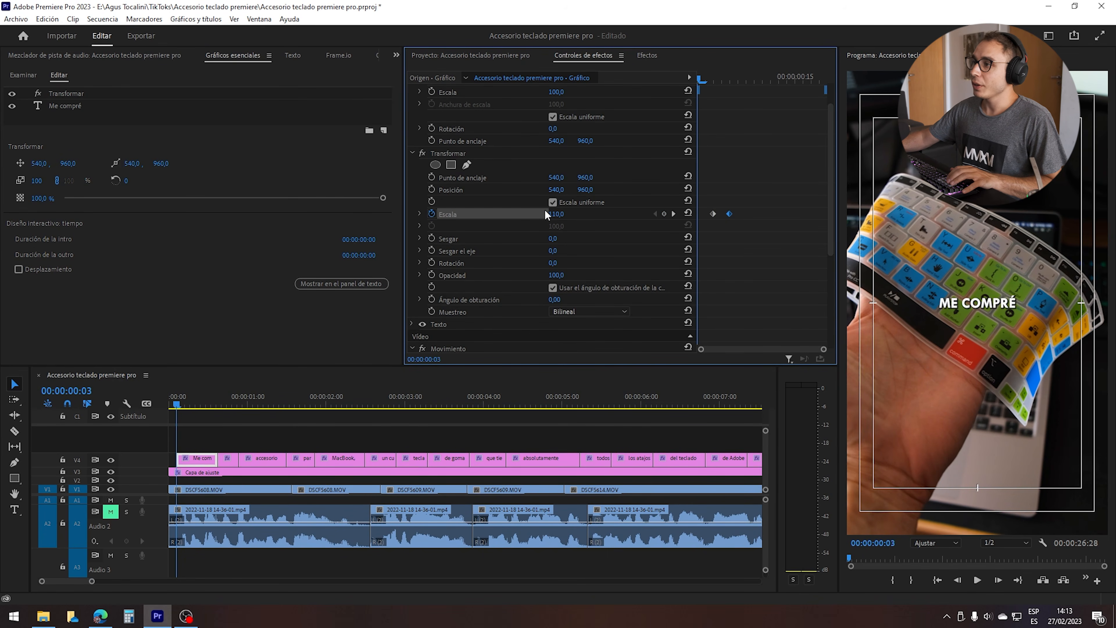
left_click(557, 214)
type("-1")
key("Return")
Respace the Escala keyframes, moving the 110 keyframe to 00:00:00:06 and the 100 keyframe to 00:00:00:08.
left_click_drag(713, 214, 754, 214)
left_click(737, 203)
mouse_move(763, 201)
left_mouse_down()
mouse_move(731, 214)
mouse_move(746, 214)
left_mouse_up()
mouse_move(726, 202)
left_mouse_down()
mouse_move(752, 215)
mouse_move(737, 214)
left_mouse_up()
left_click(759, 150)
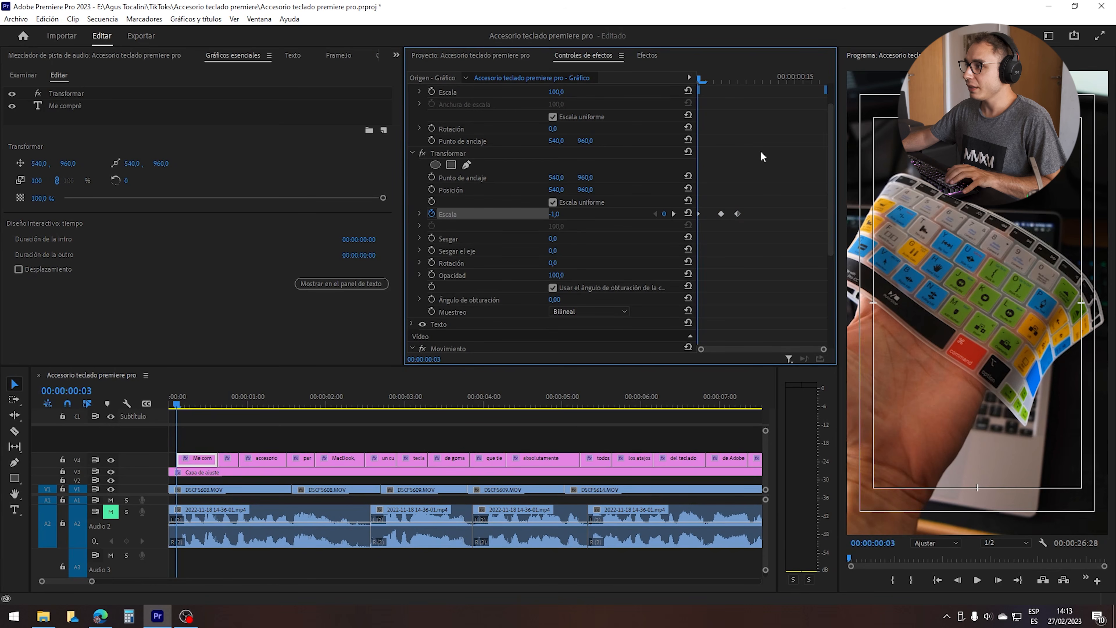
Play back and scrub through the first subtitle's scale animation.
key("space")
left_click_drag(747, 79, 655, 89)
key("space")
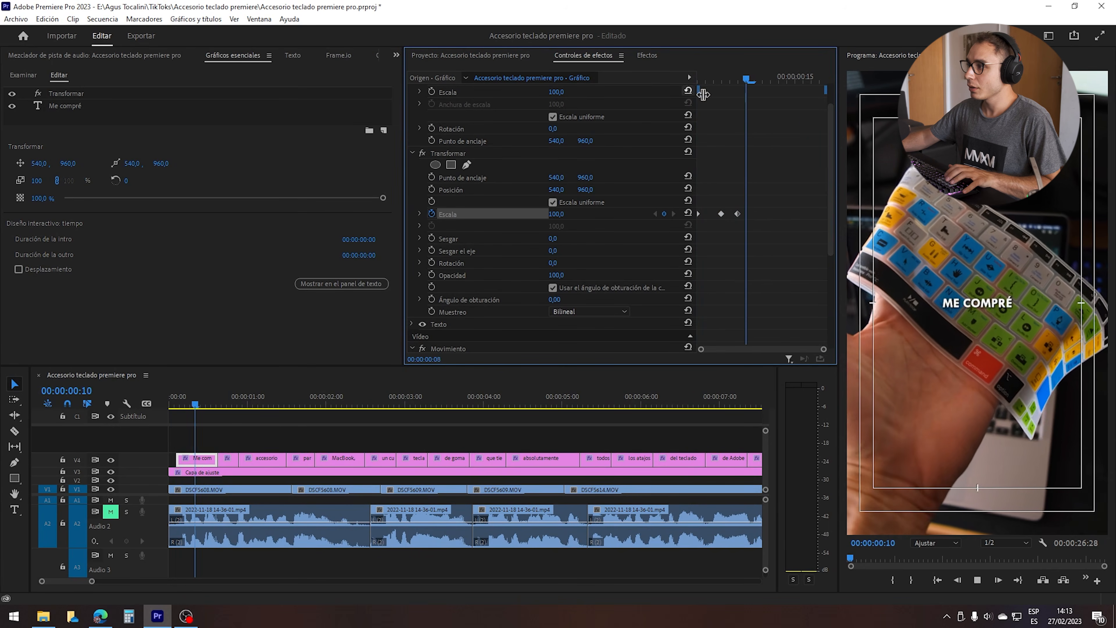
left_click_drag(729, 77, 720, 64)
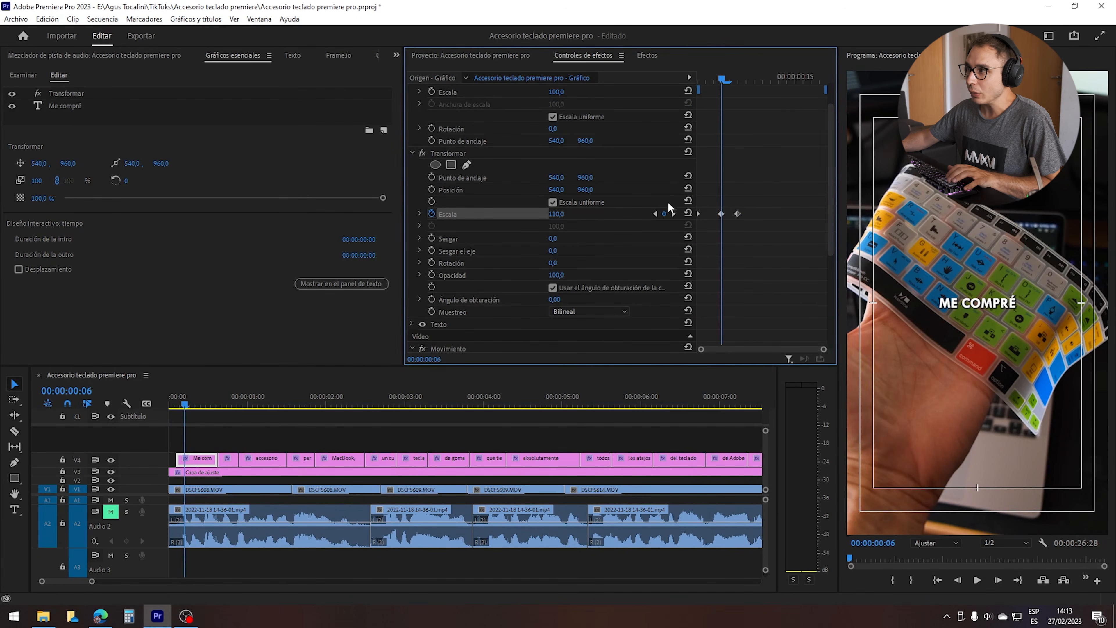
Set Transformar's Ángulo de obturación to 200 and check the motion blur on the early frames.
key("Left")
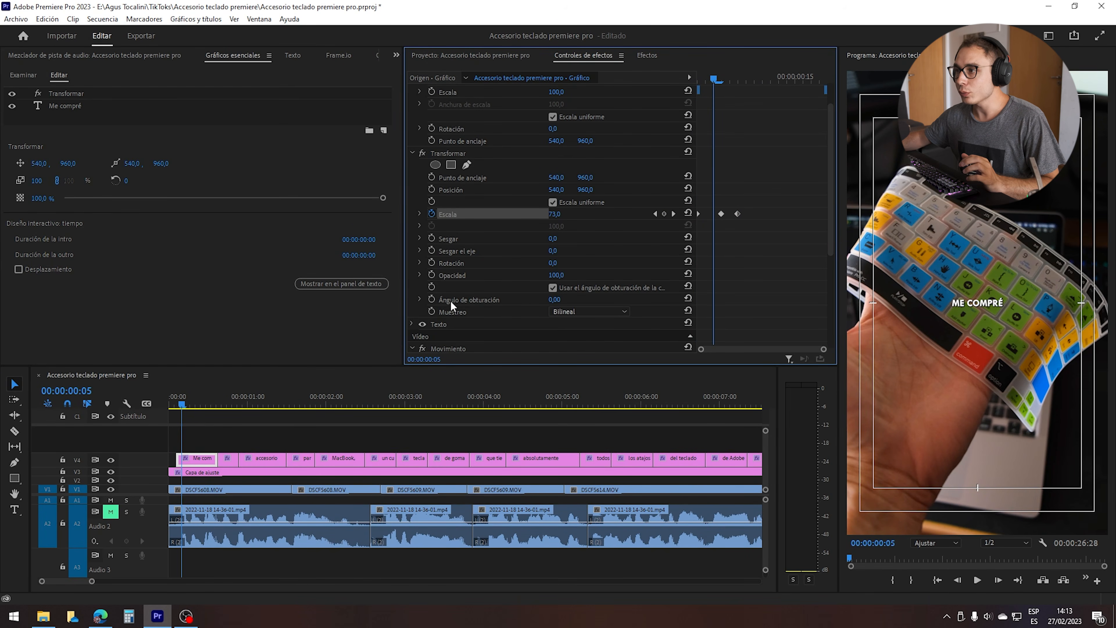
left_click(554, 299)
type("200")
key("Return")
key("Left")
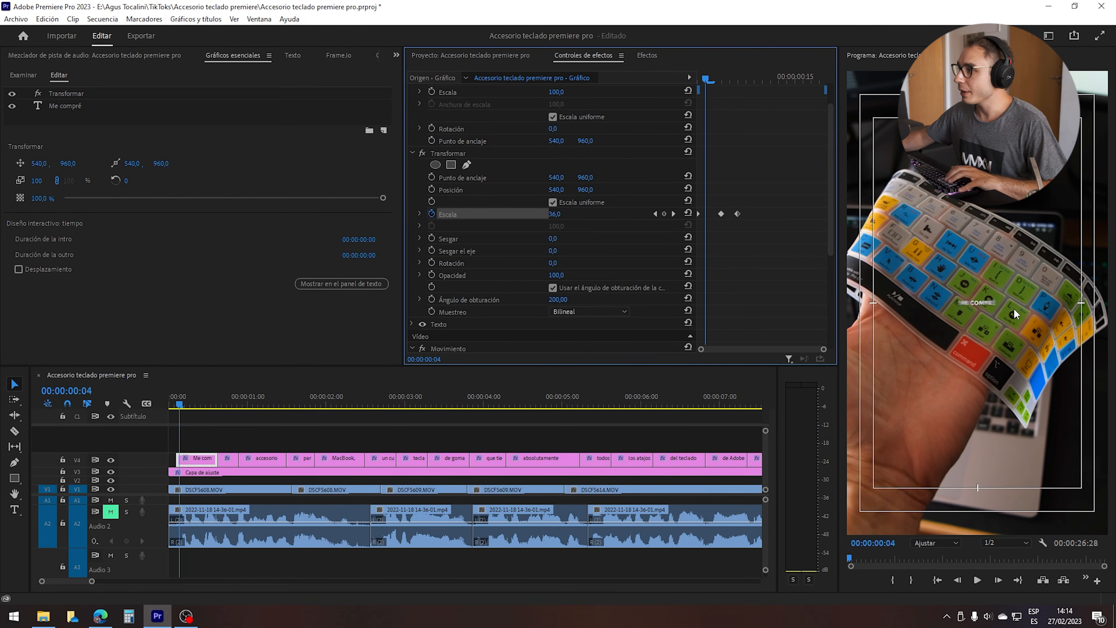
scroll(644, 99, "down", 1)
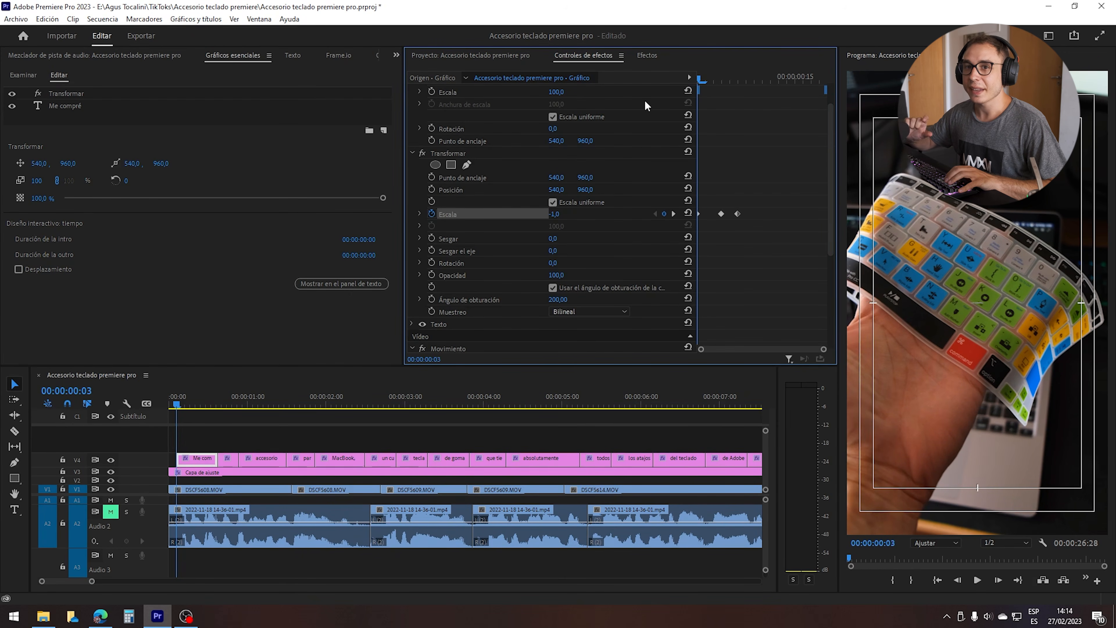
Try lowering the first subtitle with Movimiento's vertical Posición at 1374 and play back the animation.
left_click(722, 75)
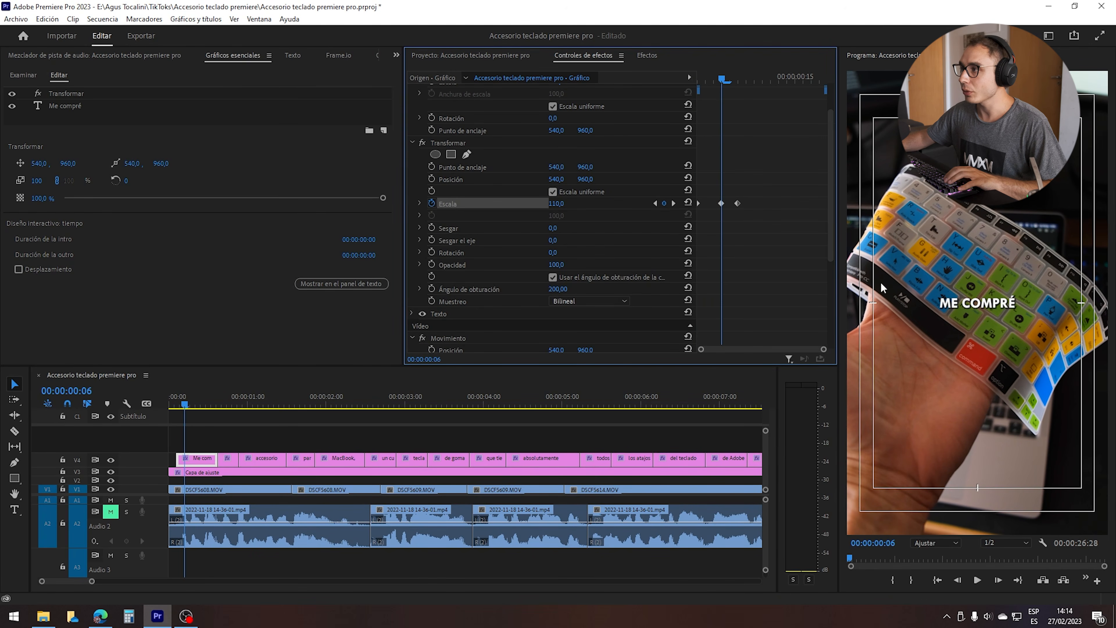
scroll(725, 282, "down", 1)
scroll(726, 282, "up", 4)
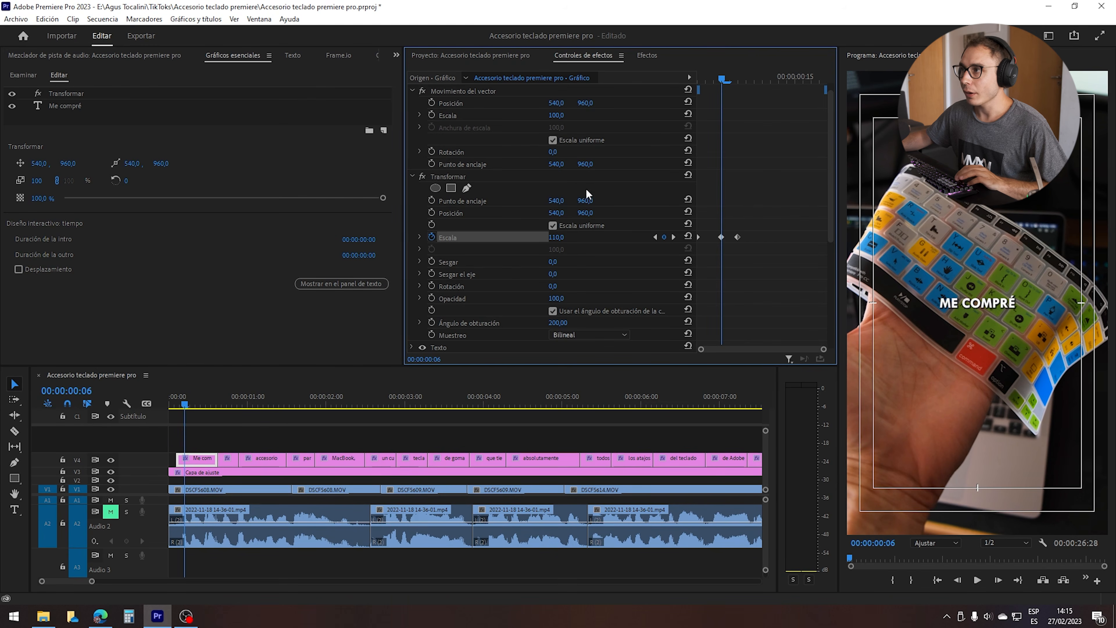
left_click(588, 104)
left_click(731, 122)
scroll(731, 120, "down", 4)
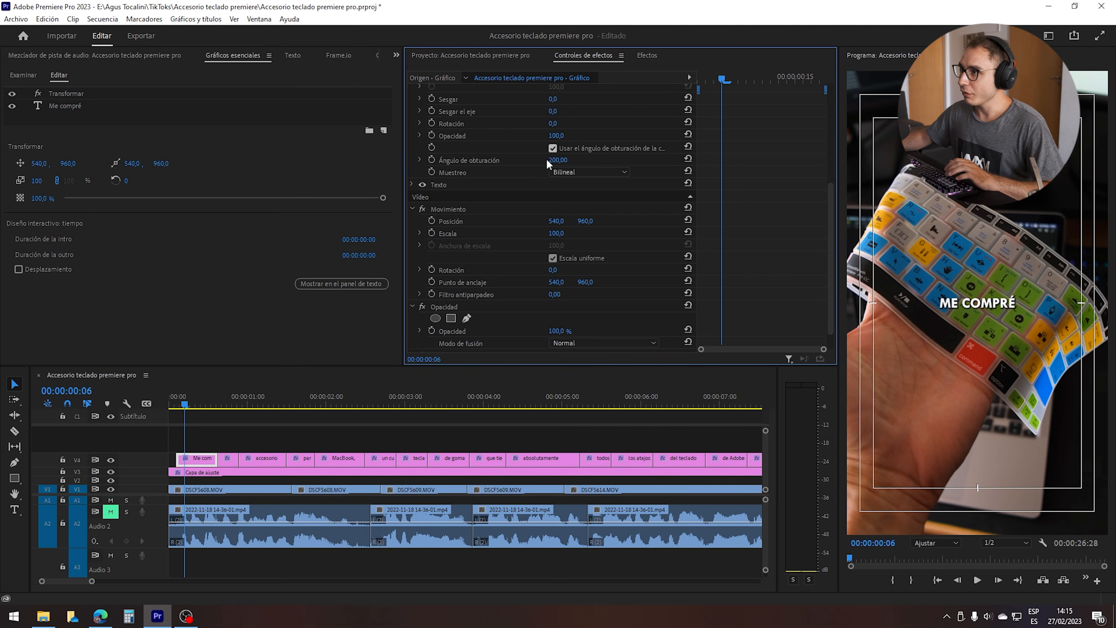
left_click(445, 208)
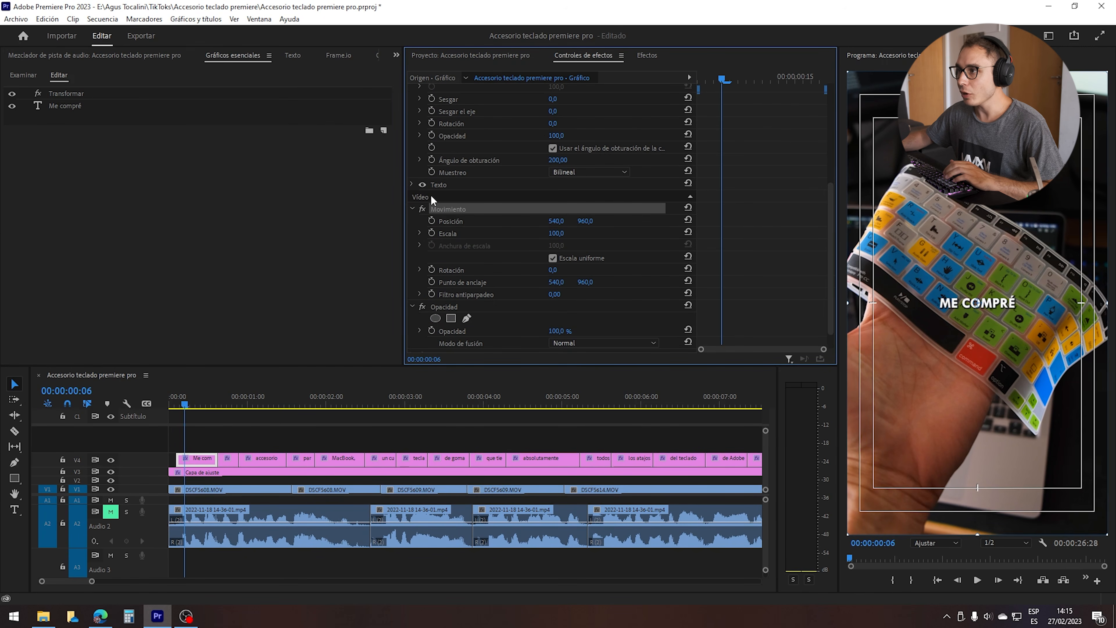
left_click_drag(586, 220, 706, 220)
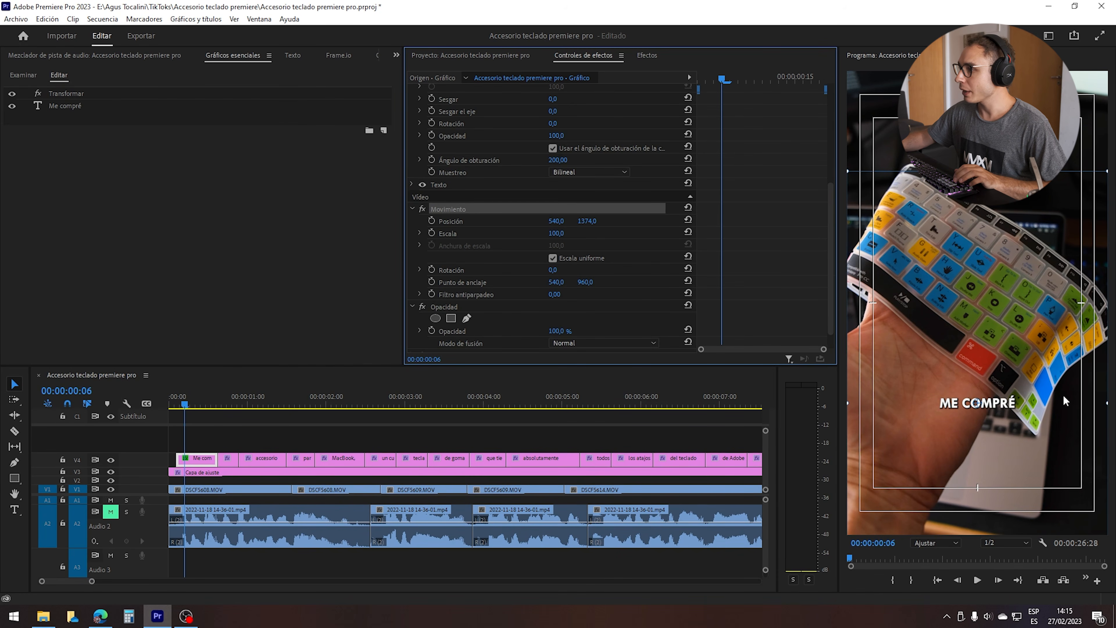
left_click(175, 402)
key("space")
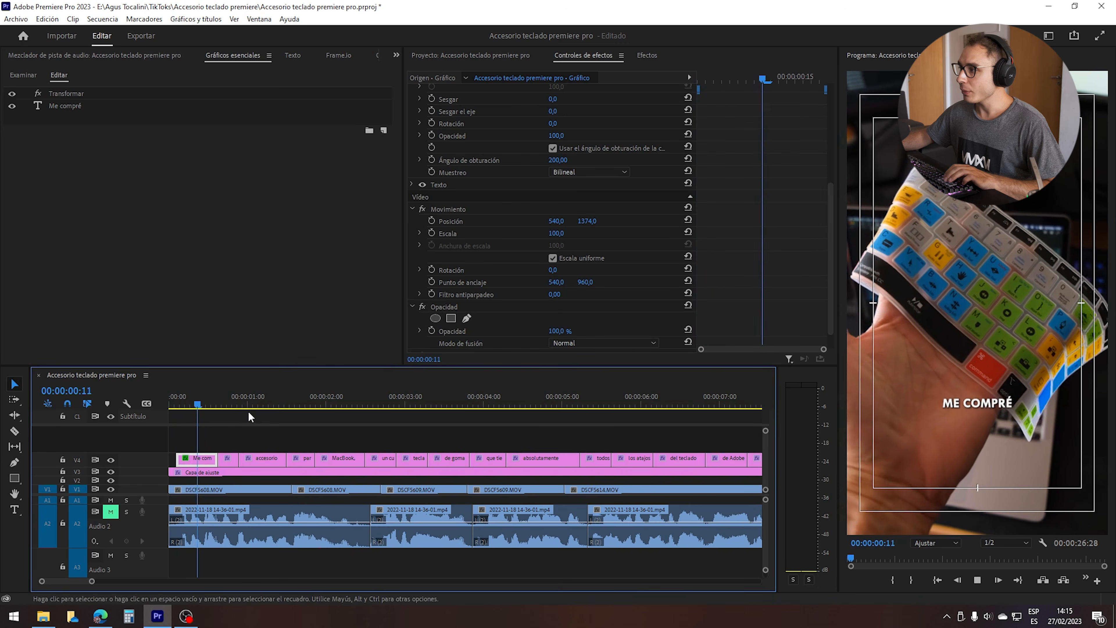
key("space")
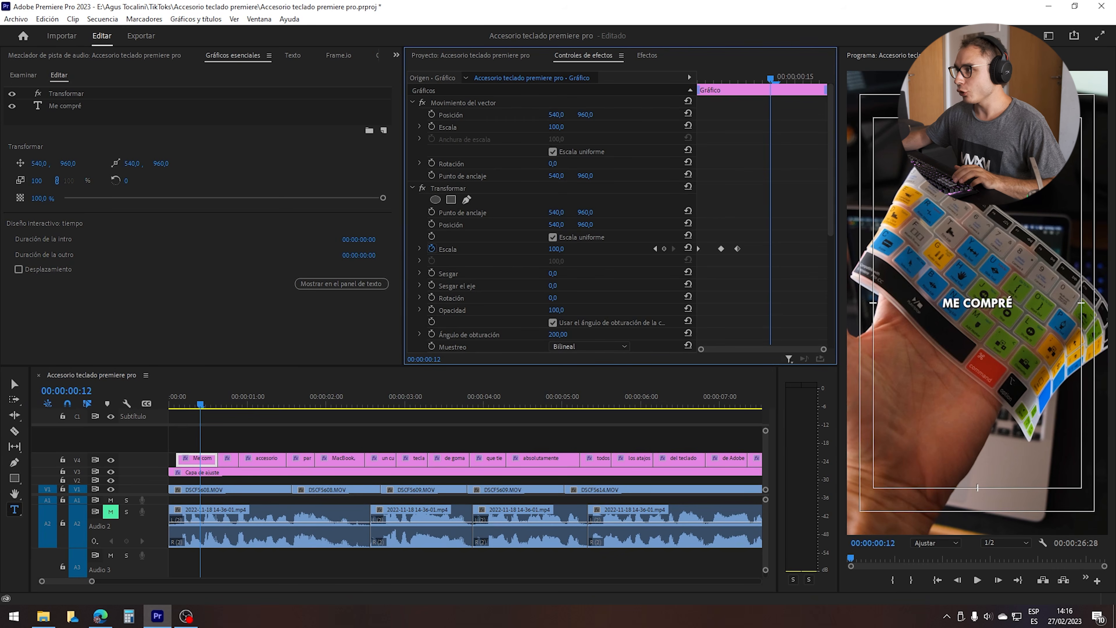
Try lowering the text with Transformar's vertical Posición at 1407, test typing sddada into it, and undo.
left_click_drag(585, 225, 782, 225)
left_click(185, 401)
left_click_drag(186, 401, 188, 403)
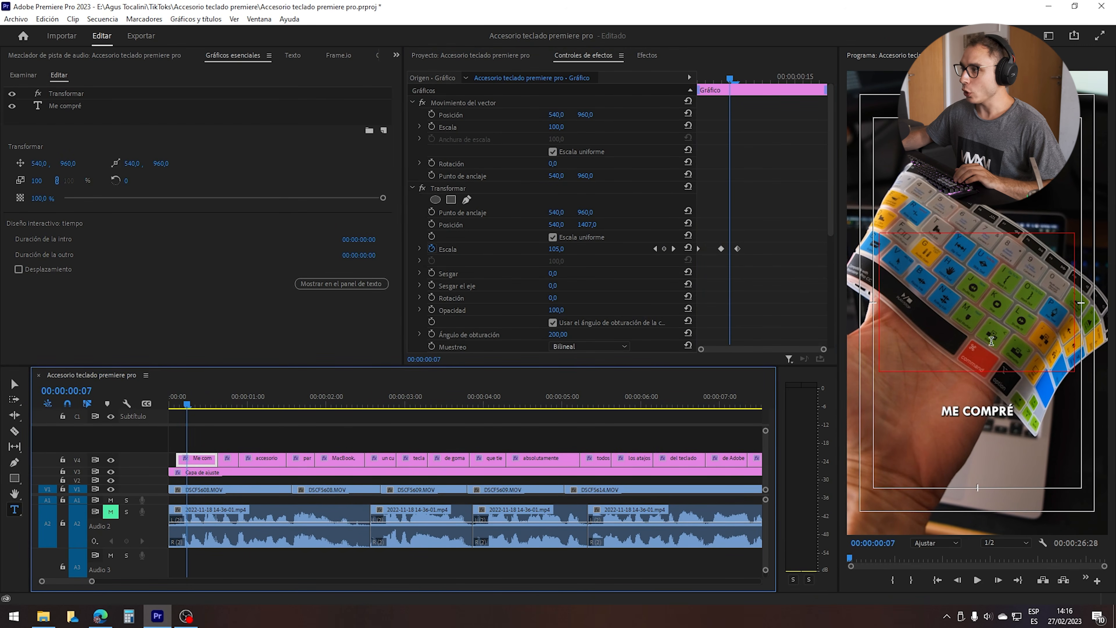
left_click(963, 303)
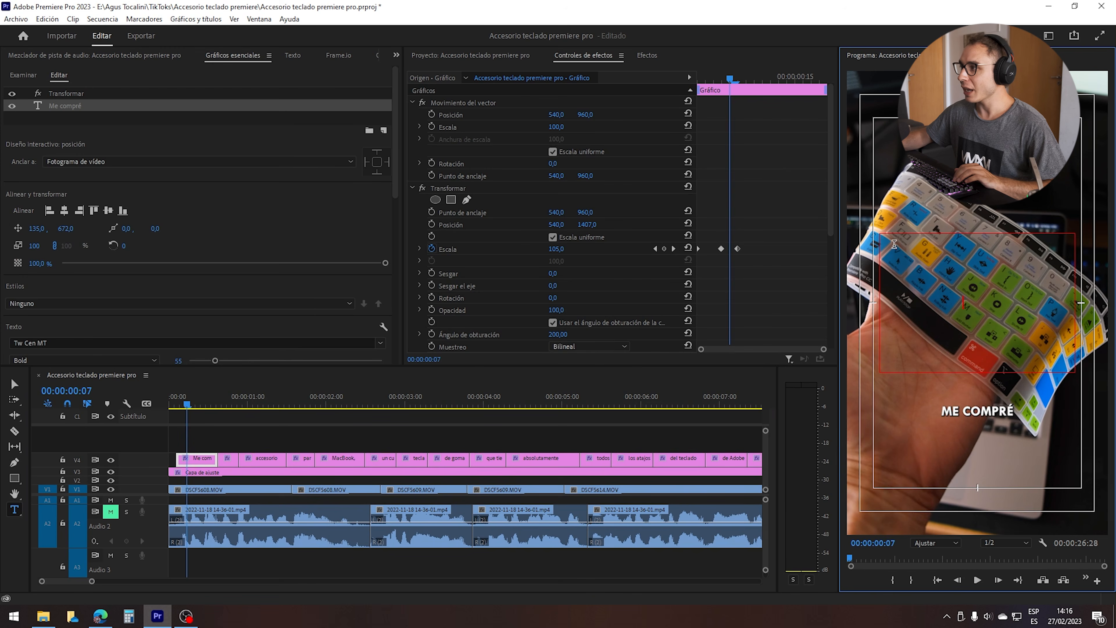
type("sddada")
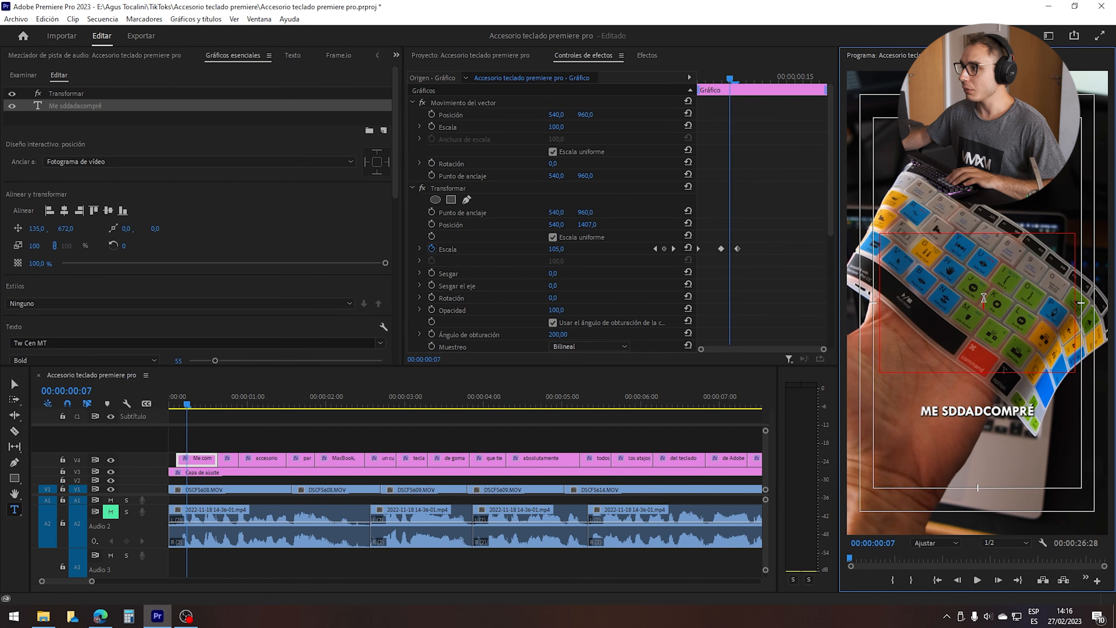
key("ctrl+z")
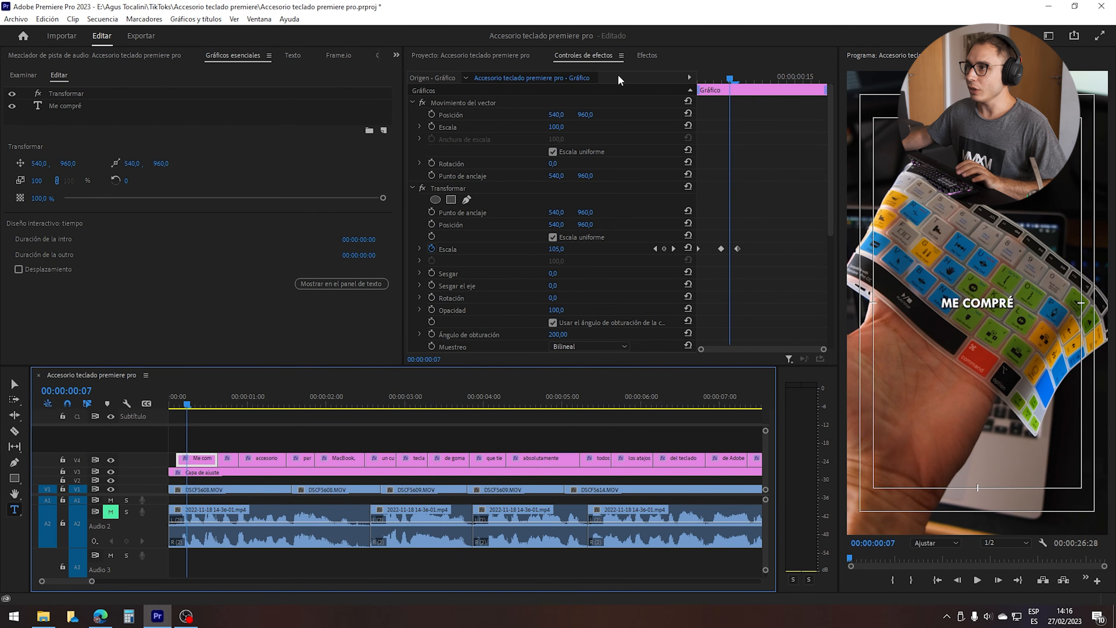
Try lowering the subtitle with Movimiento del vector's vertical Posición at 1371 and scrub through the animation.
left_click(593, 104)
left_click_drag(585, 114, 766, 114)
mouse_move(187, 402)
left_mouse_down()
mouse_move(174, 401)
mouse_move(196, 408)
left_mouse_up()
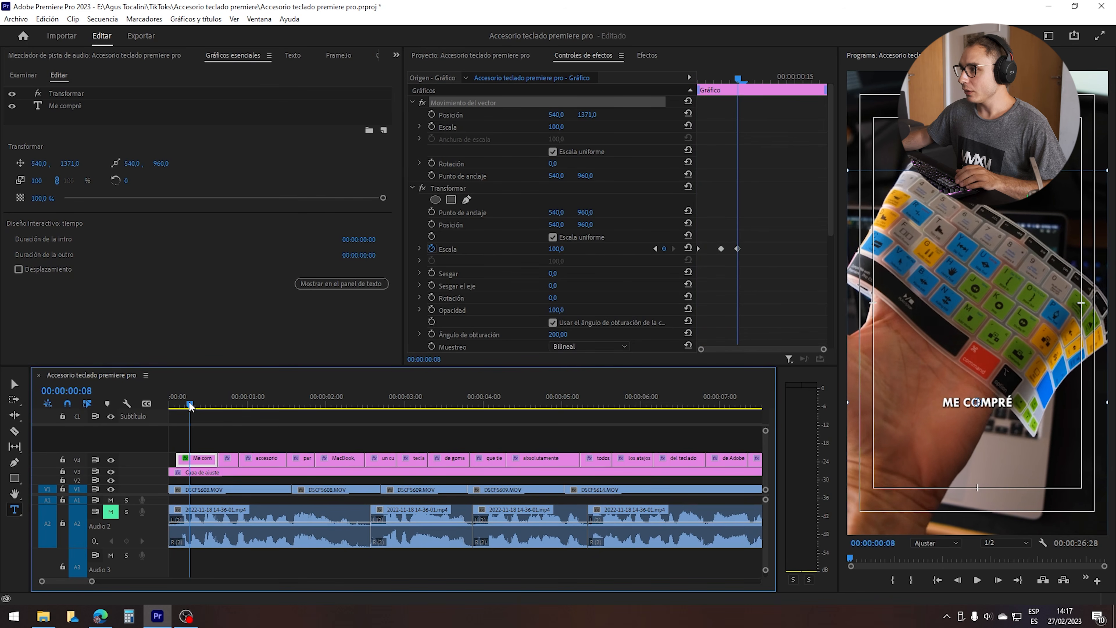
mouse_move(194, 406)
left_mouse_down()
mouse_move(167, 407)
mouse_move(187, 407)
mouse_move(177, 407)
left_mouse_up()
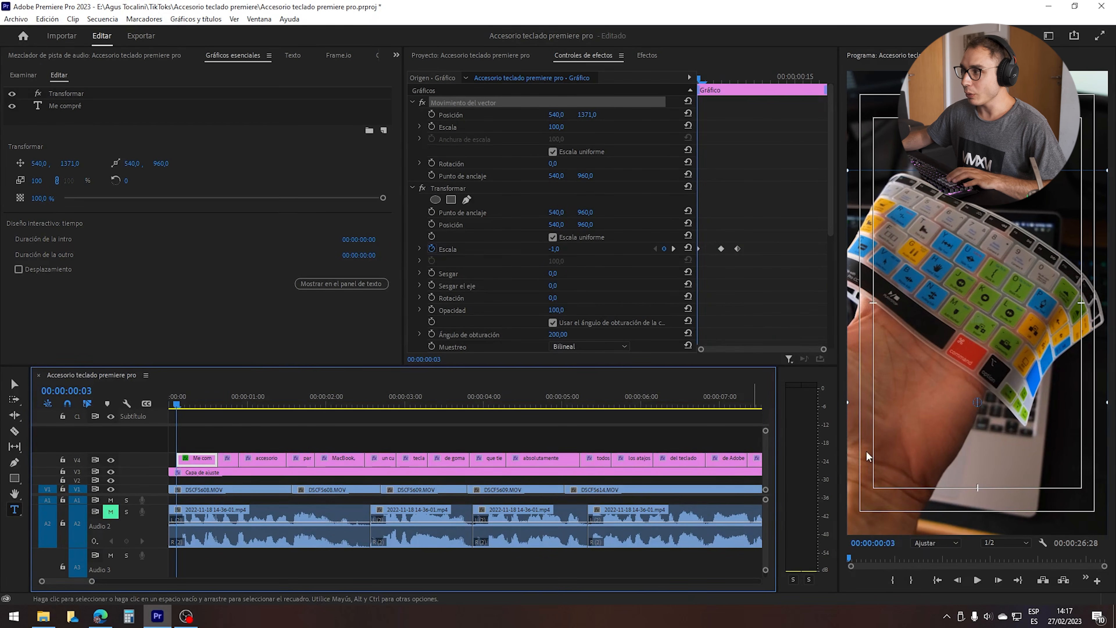
Set the first clip's Movimiento vertical Posición to 1389 and test editing its text, undoing the typed characters.
left_click(204, 459)
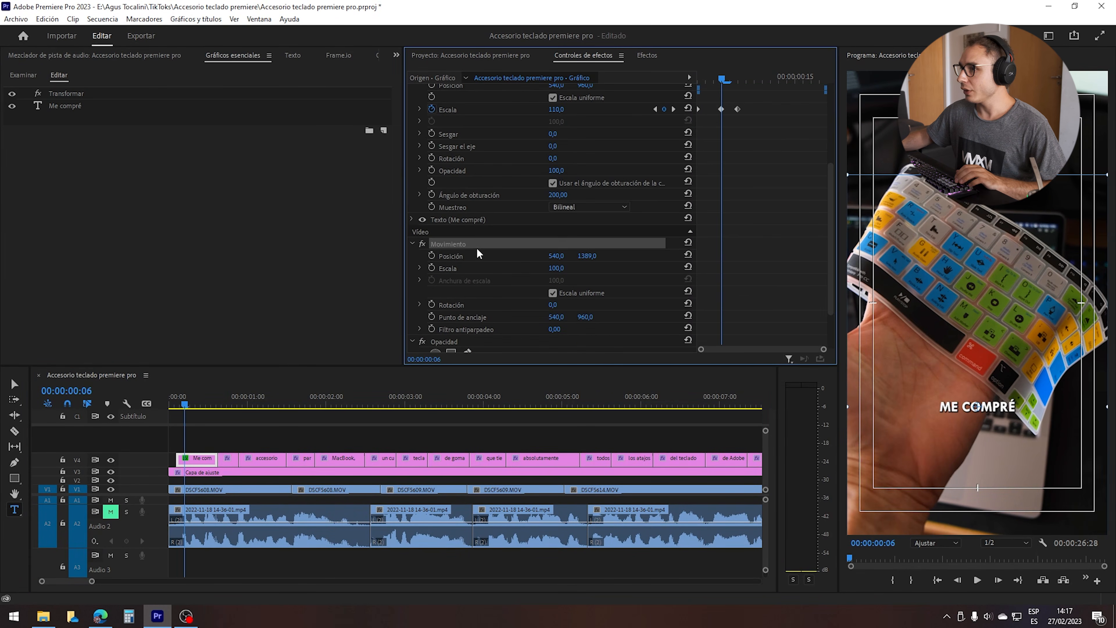
scroll(426, 235, "down", 1)
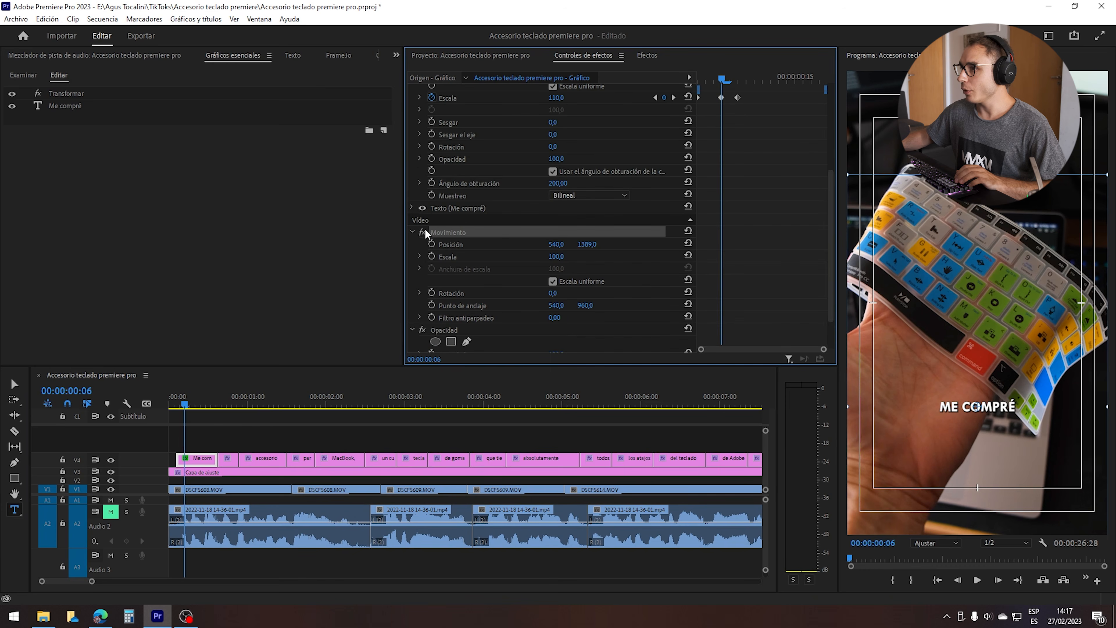
double_click(976, 406)
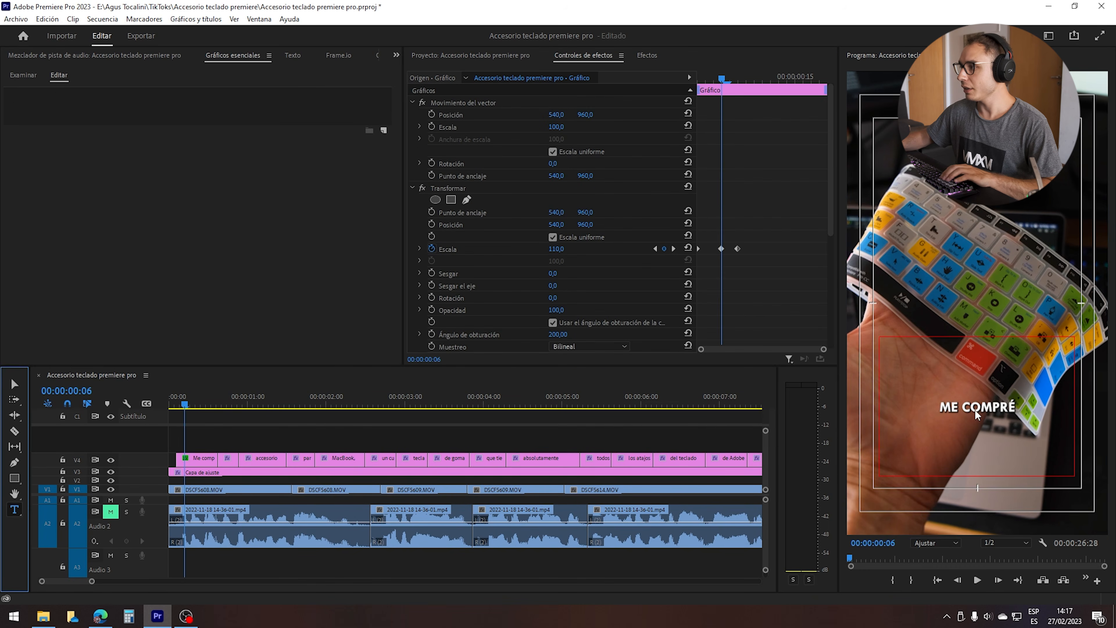
type("coasdasda")
key("ctrl+z")
left_click_drag(184, 401, 192, 399)
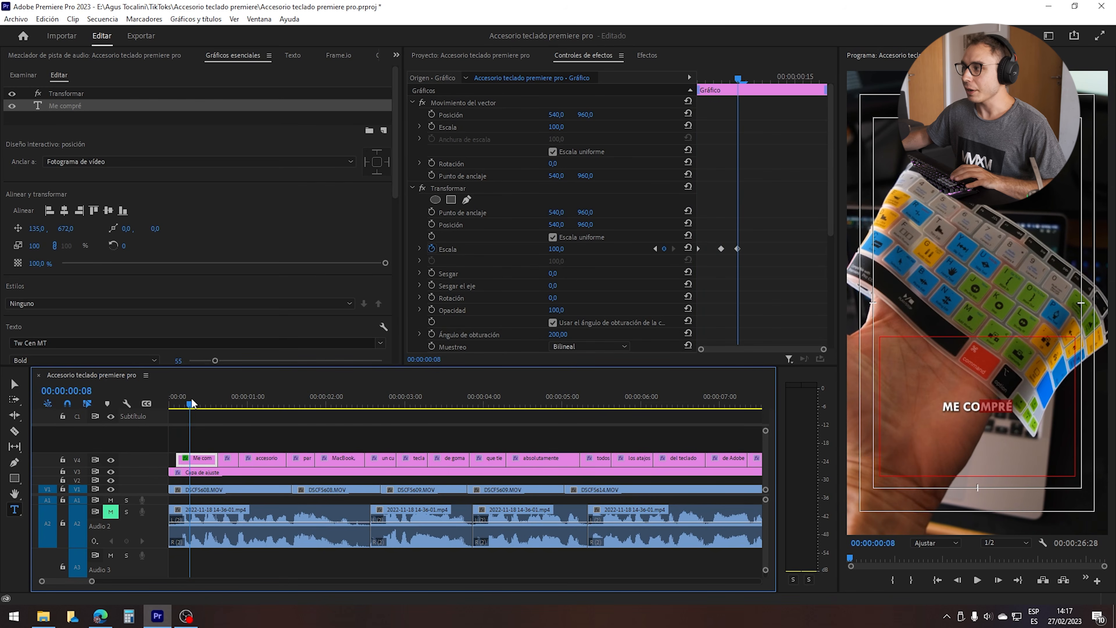
Copy the Transformar and Movimiento settings from the first clip and paste them onto all the following subtitle clips.
scroll(192, 399, "up", 1)
left_click(453, 188)
scroll(777, 220, "down", 3)
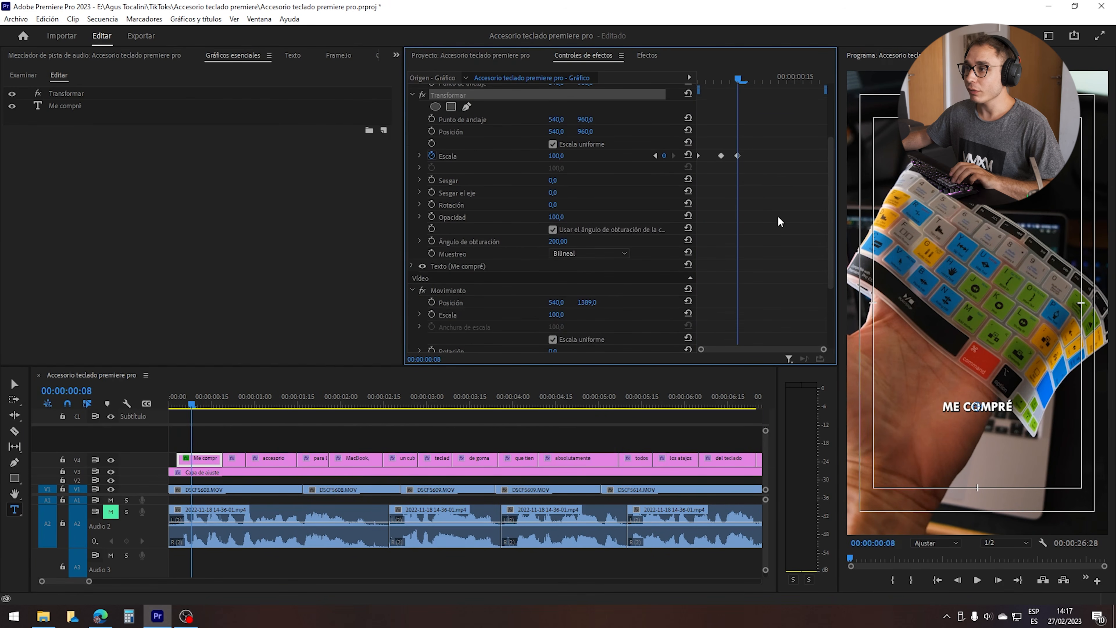
scroll(523, 203, "up", 1)
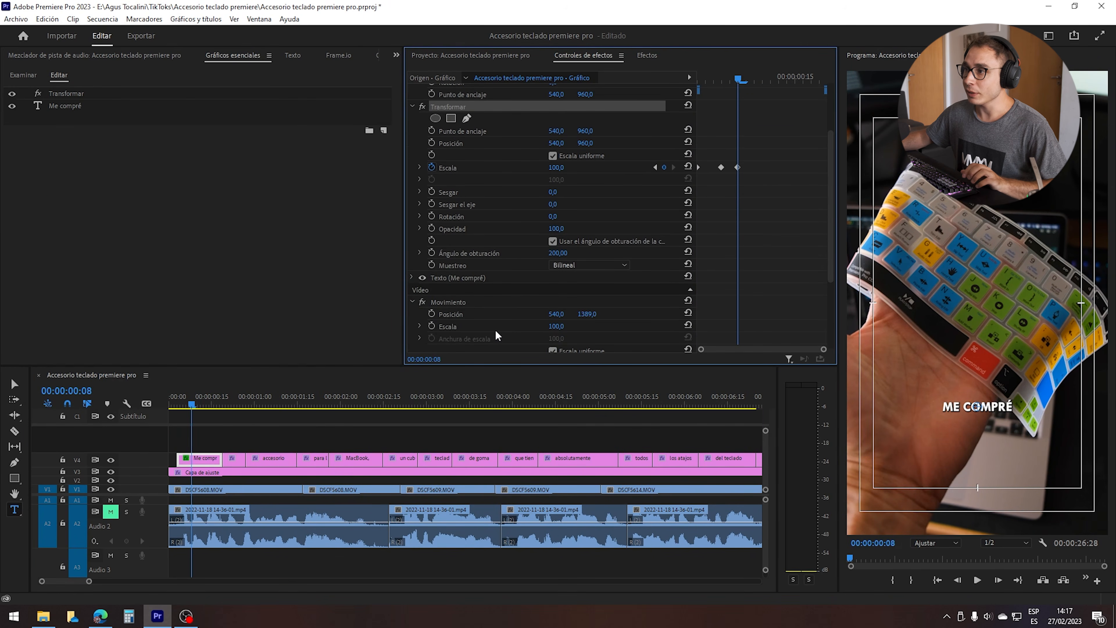
left_click(461, 301)
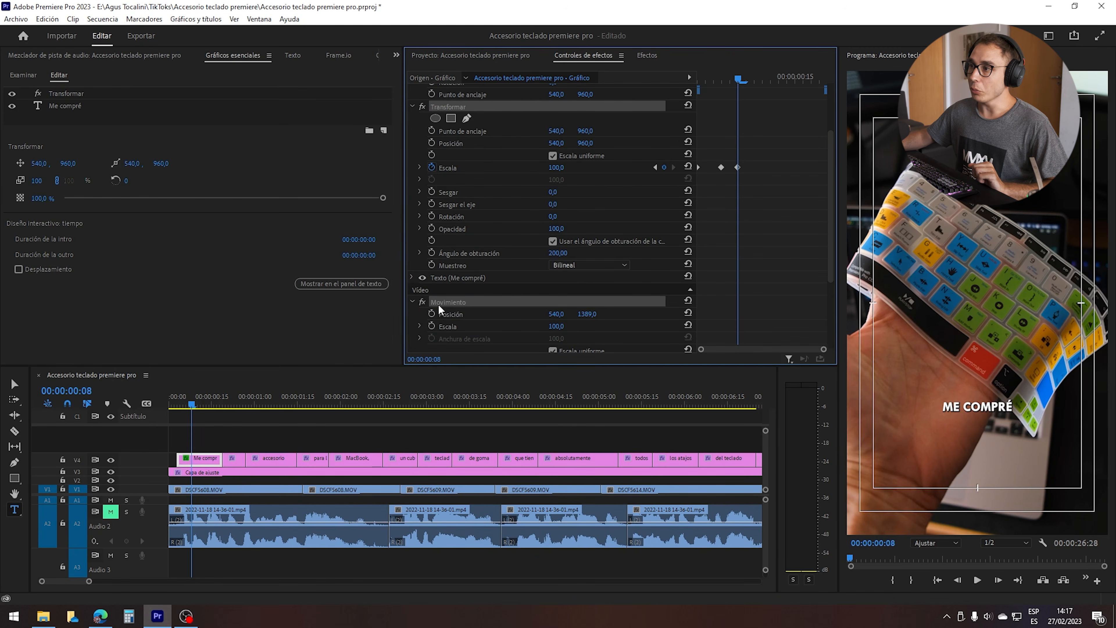
key("a")
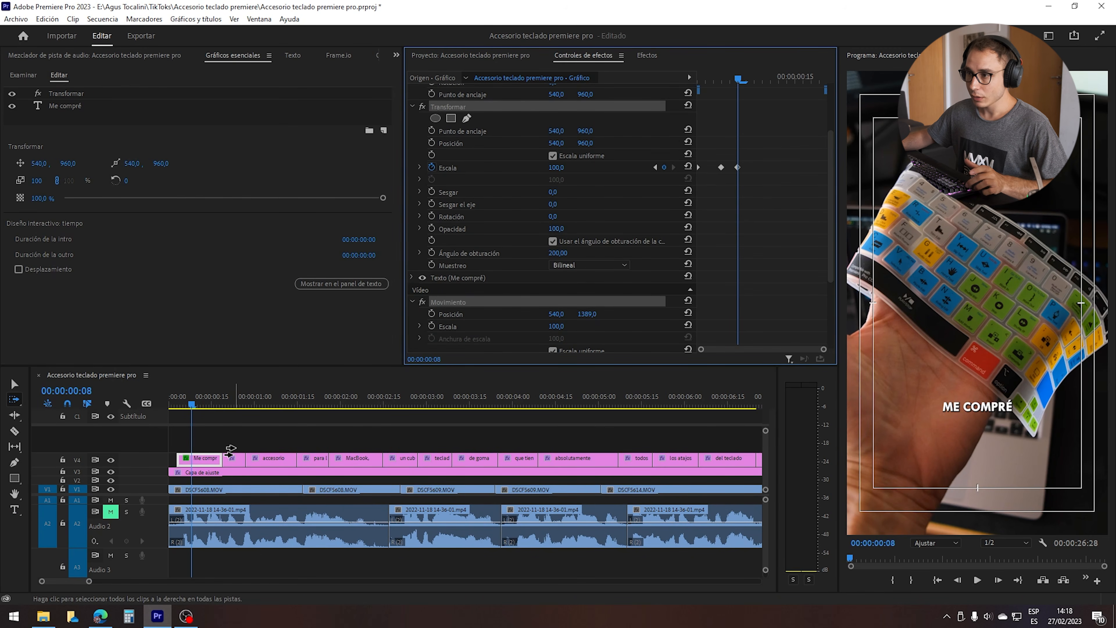
left_click(233, 458, "shift")
key("v")
scroll(240, 452, "down", 8)
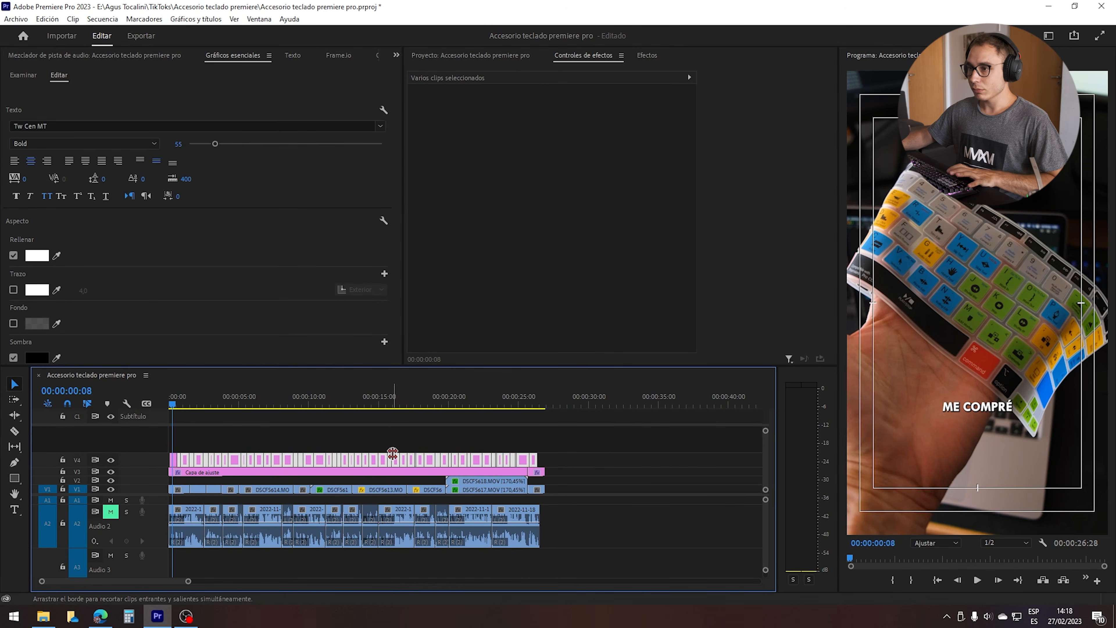
Deselect the clips and play the sequence from the start to review the animated subtitles.
left_click(224, 436)
key("space")
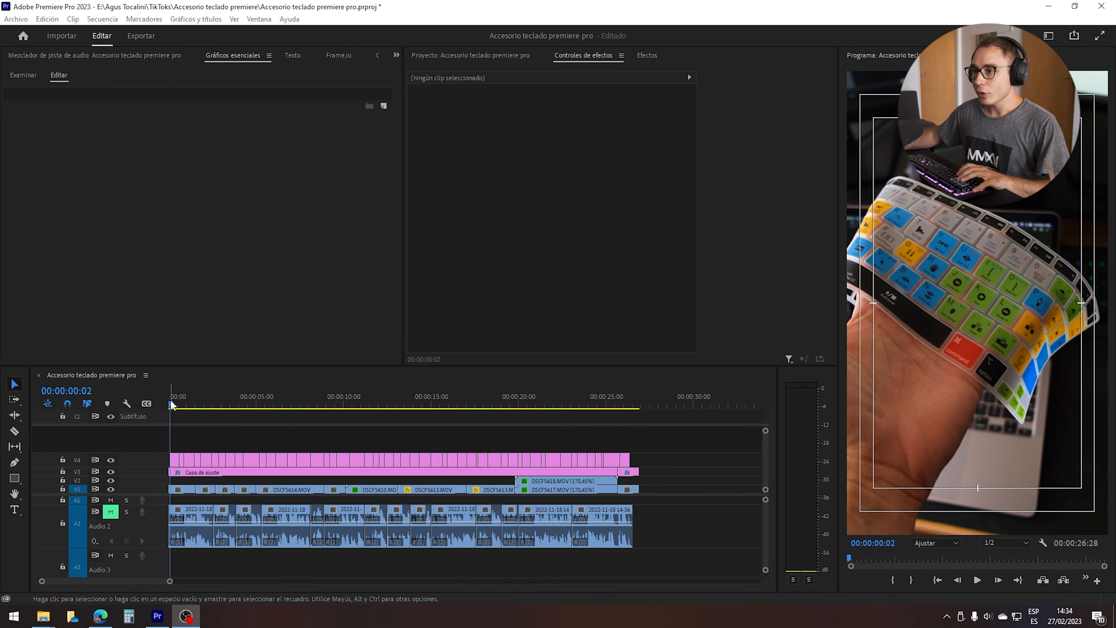
left_click(176, 398)
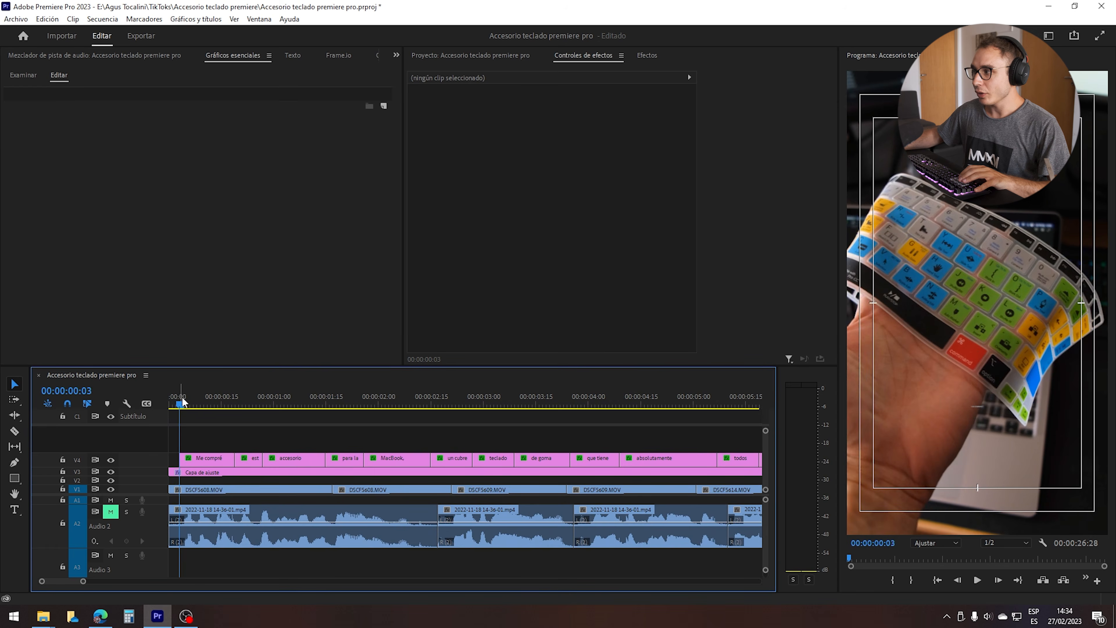
key("space")
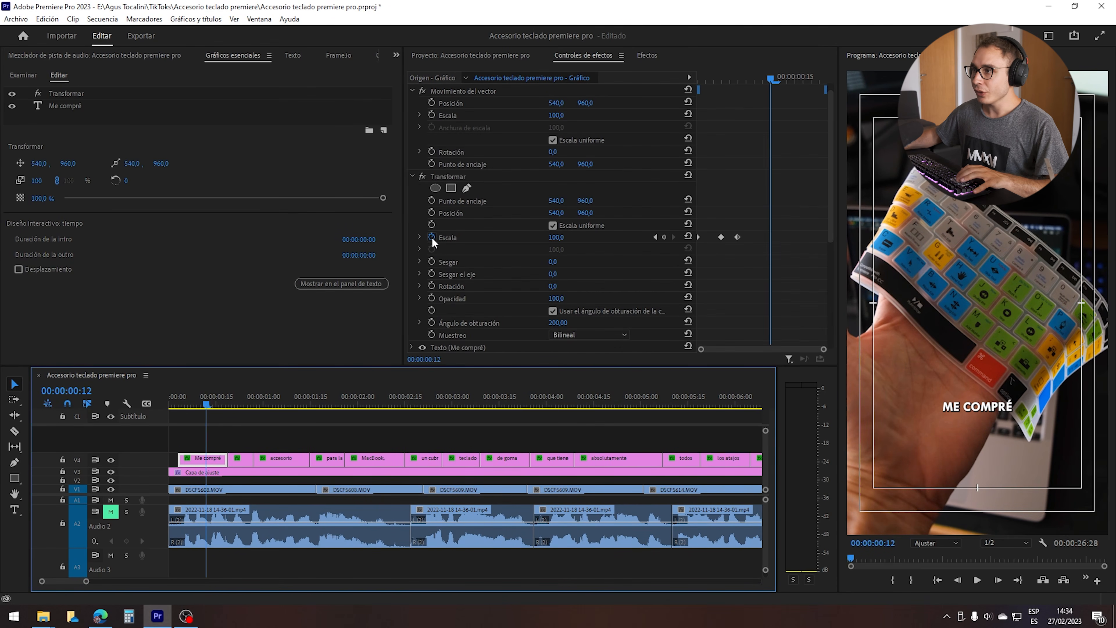
Replace the first subtitle's Transformar Escala keyframes with a vertical Posición animation that ends at 540, 960, and play it back.
left_click(432, 238)
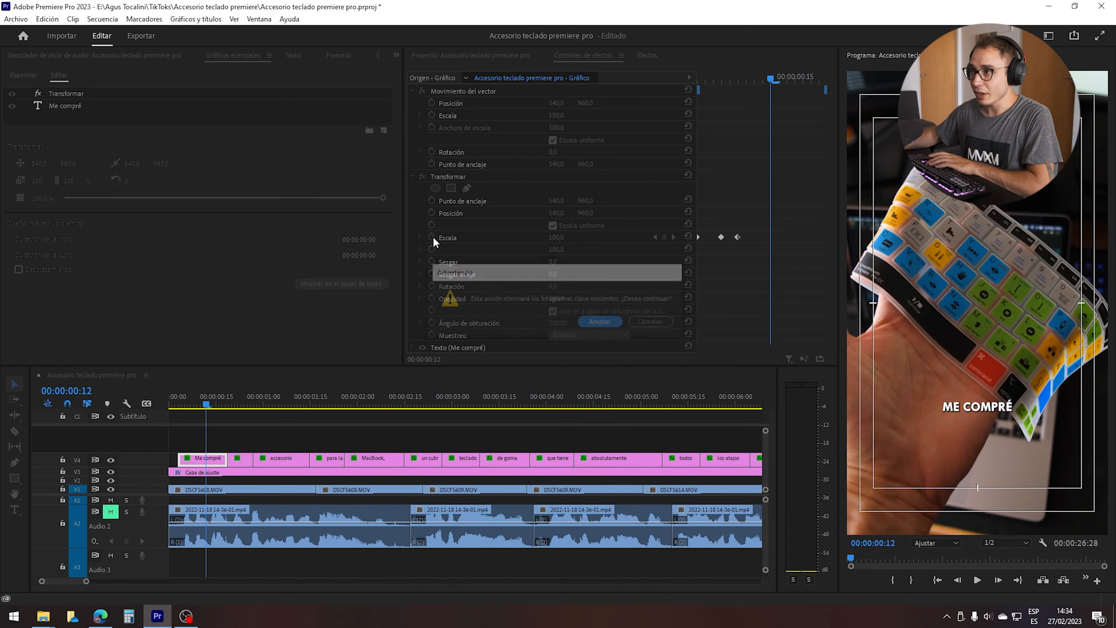
left_click(601, 322)
key("Left")
key("Left")
key("Left")
key("Left")
key("Left")
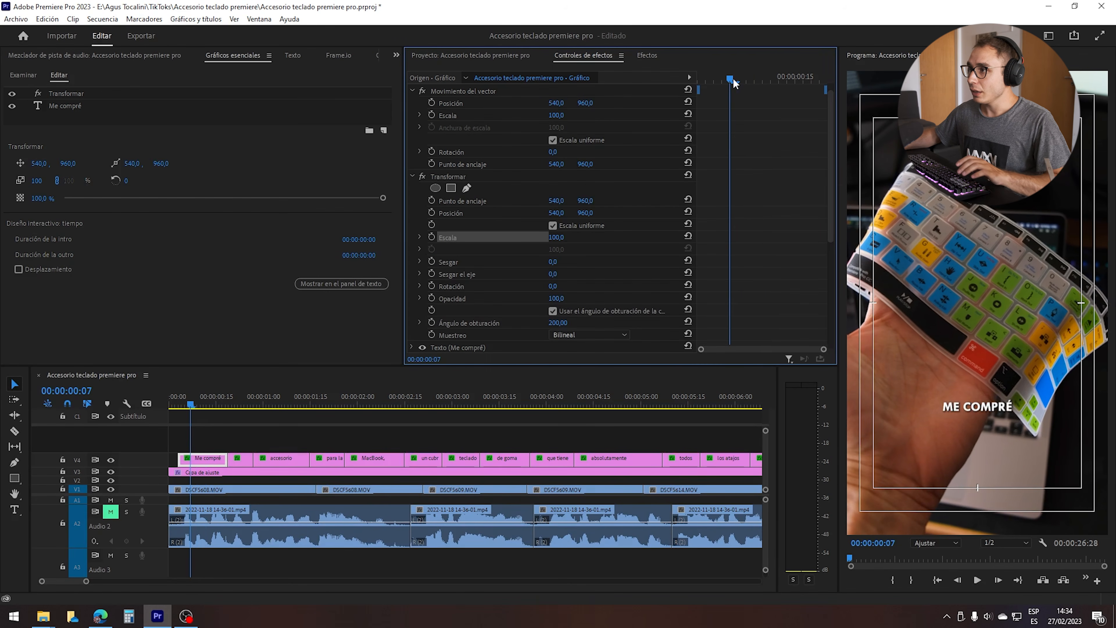
left_click(431, 213)
left_click_drag(730, 79, 698, 79)
left_click_drag(729, 212, 740, 219)
left_click_drag(586, 212, 639, 232)
key("space")
key("space")
Shape the Posición velocity curve so the first subtitle enters fast and slows to a stop, and preview it from the start.
left_click(419, 213)
left_click_drag(743, 224, 716, 253)
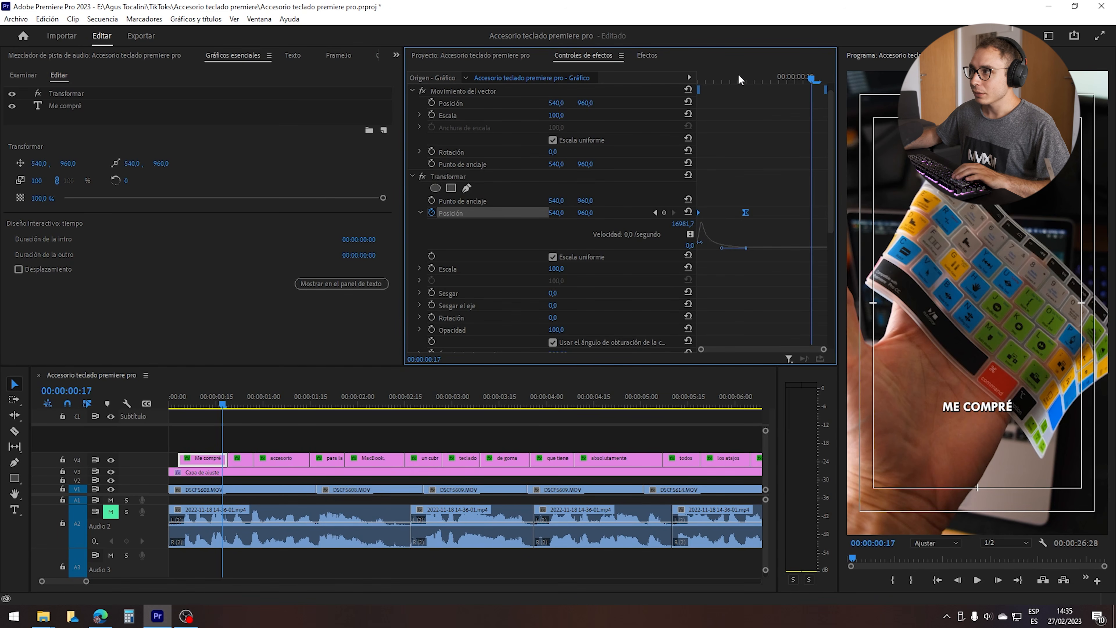
left_click_drag(765, 75, 655, 75)
key("space")
key("space")
left_click_drag(764, 77, 692, 90)
key("space")
key("space")
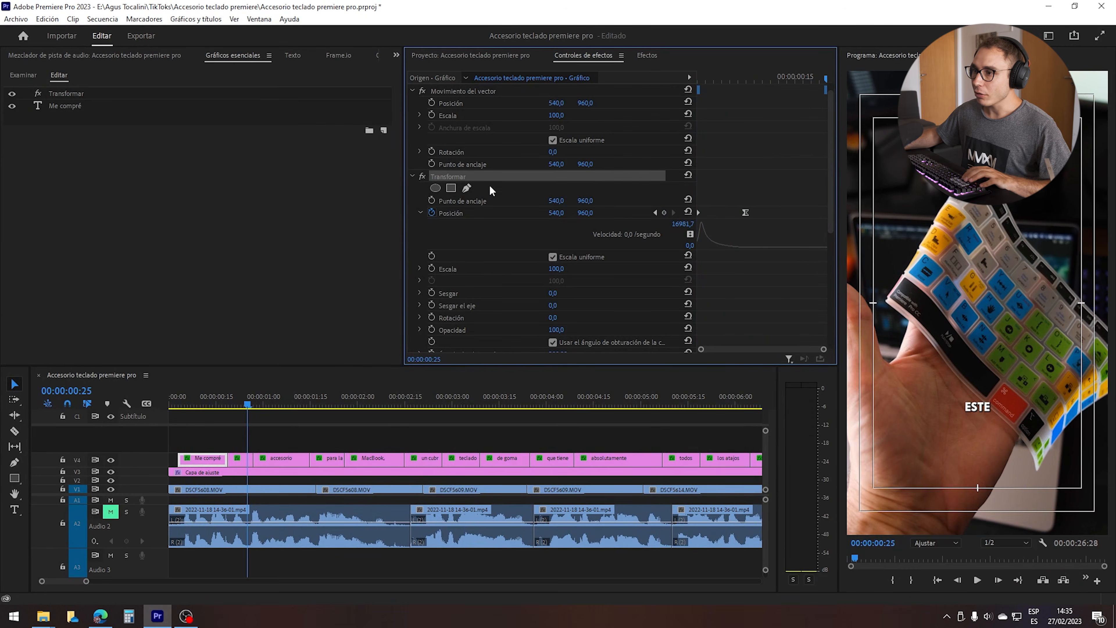
Remove the Movimiento and Transformar attributes from all subtitle clips after the first one.
left_click(389, 432)
right_click(240, 461)
left_click(305, 95)
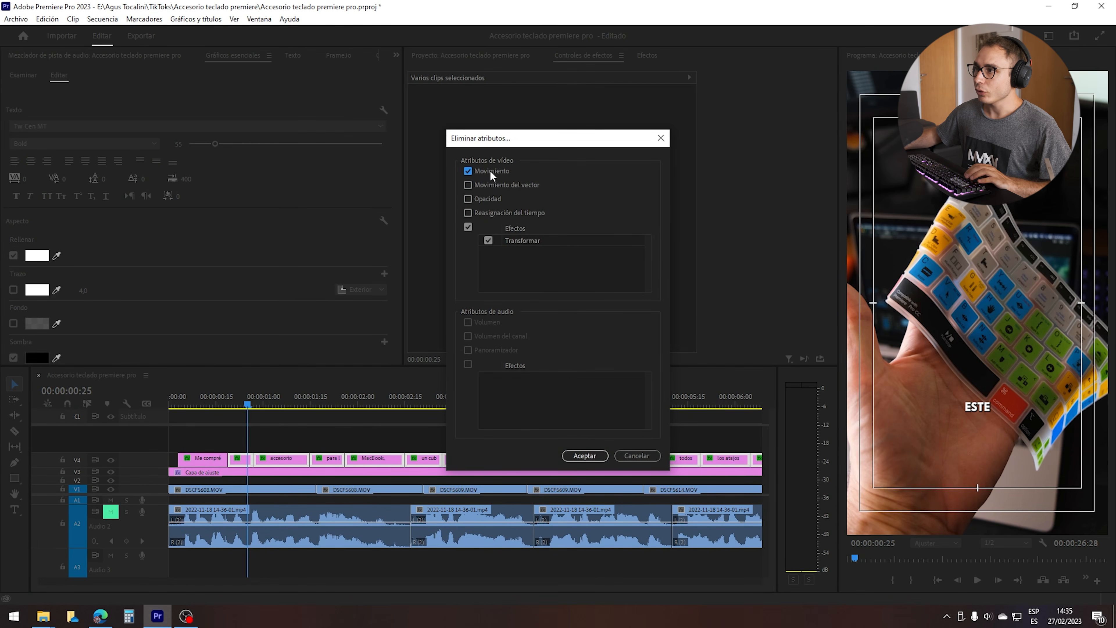
left_click(585, 456)
Paste the first clip's Transformar position animation onto all the following subtitle clips and play the sequence.
left_click(207, 458)
key("a")
left_click(236, 460)
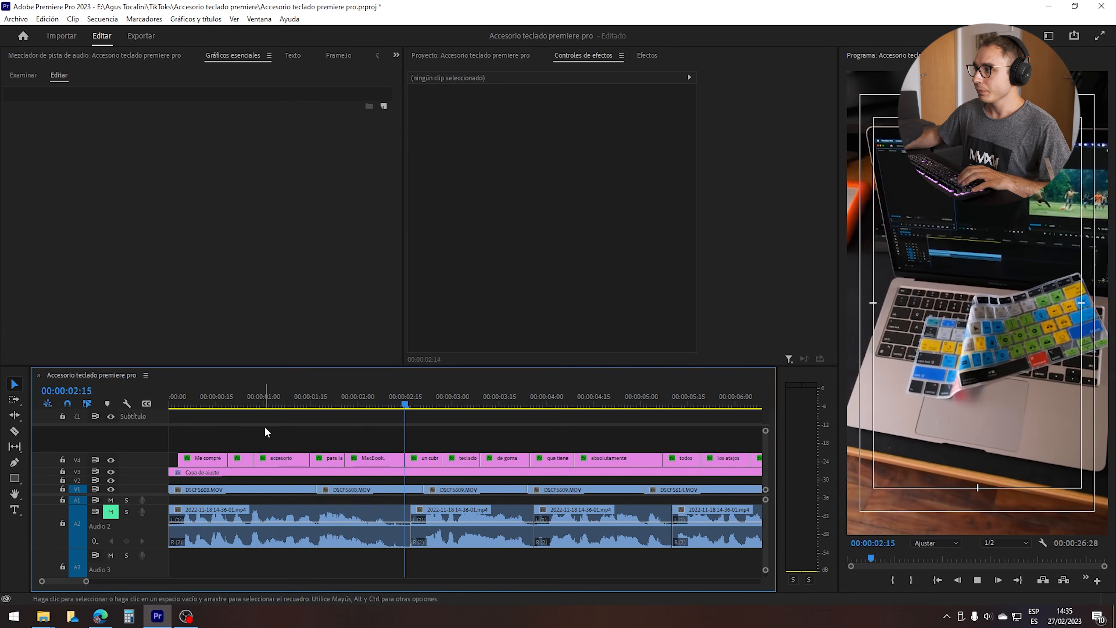
key("space")
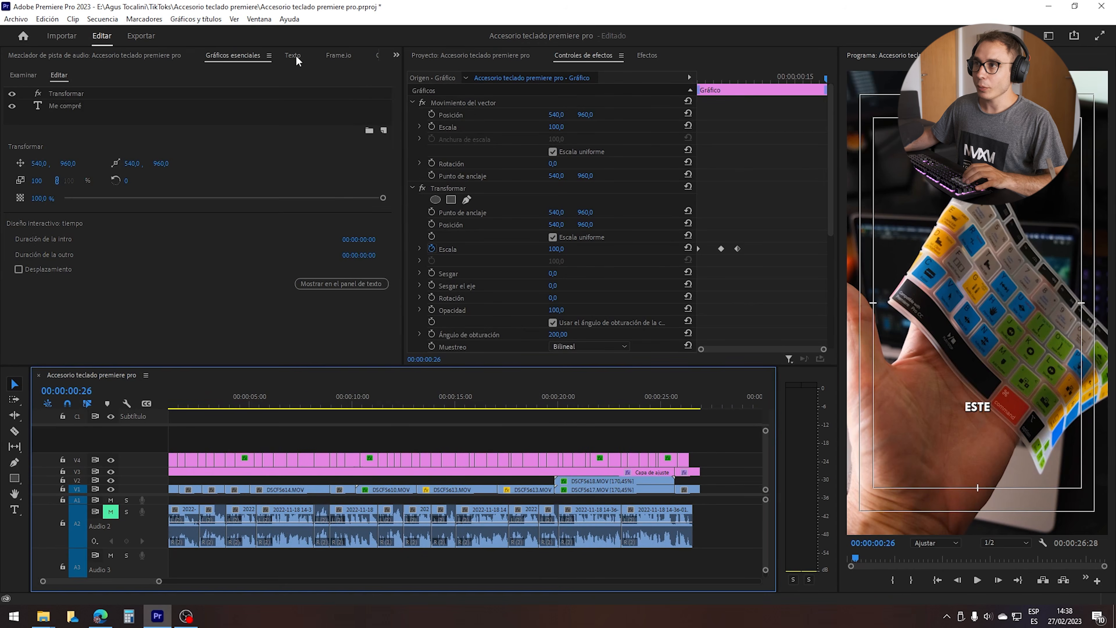
Create a new subtitle track from the transcription with a maximum length of 25 characters and Única lines.
left_click(292, 54)
left_click(28, 72)
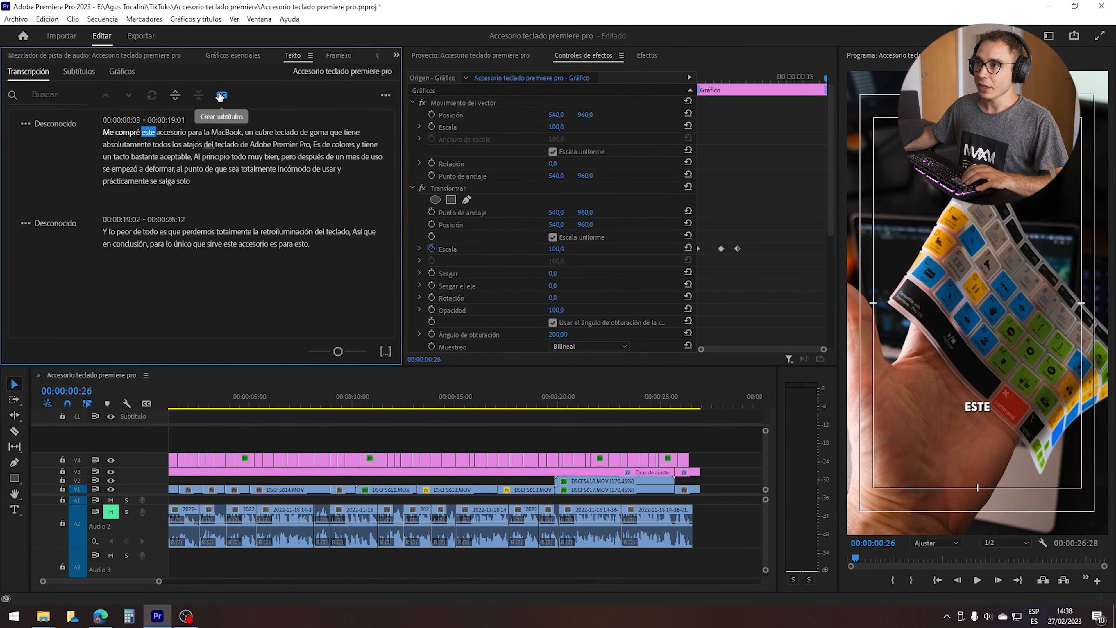
left_click(221, 96)
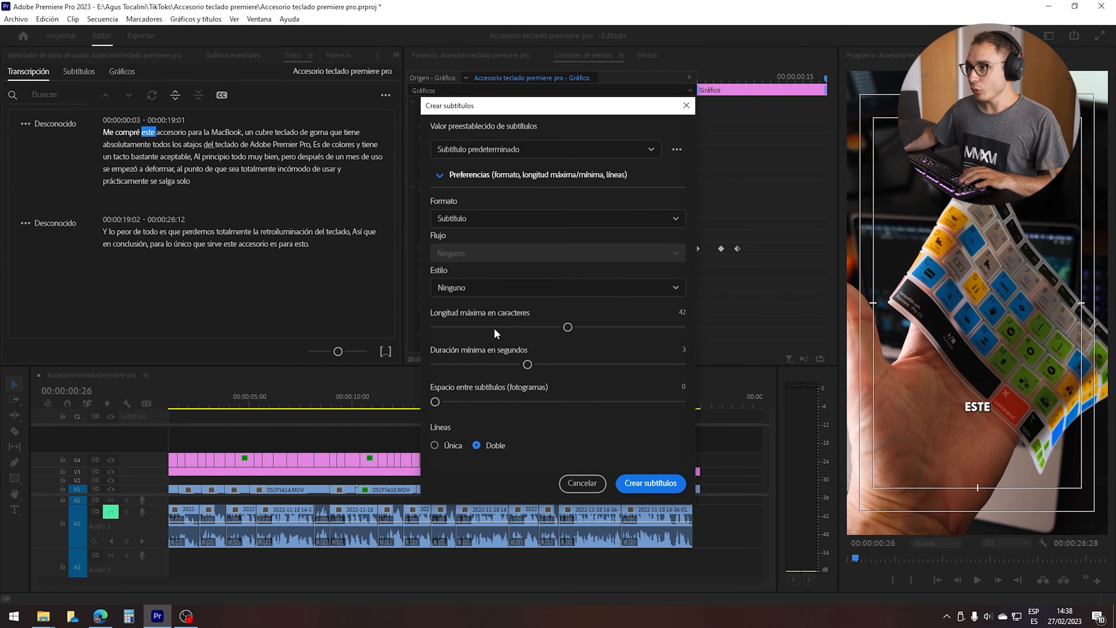
left_click_drag(566, 326, 522, 328)
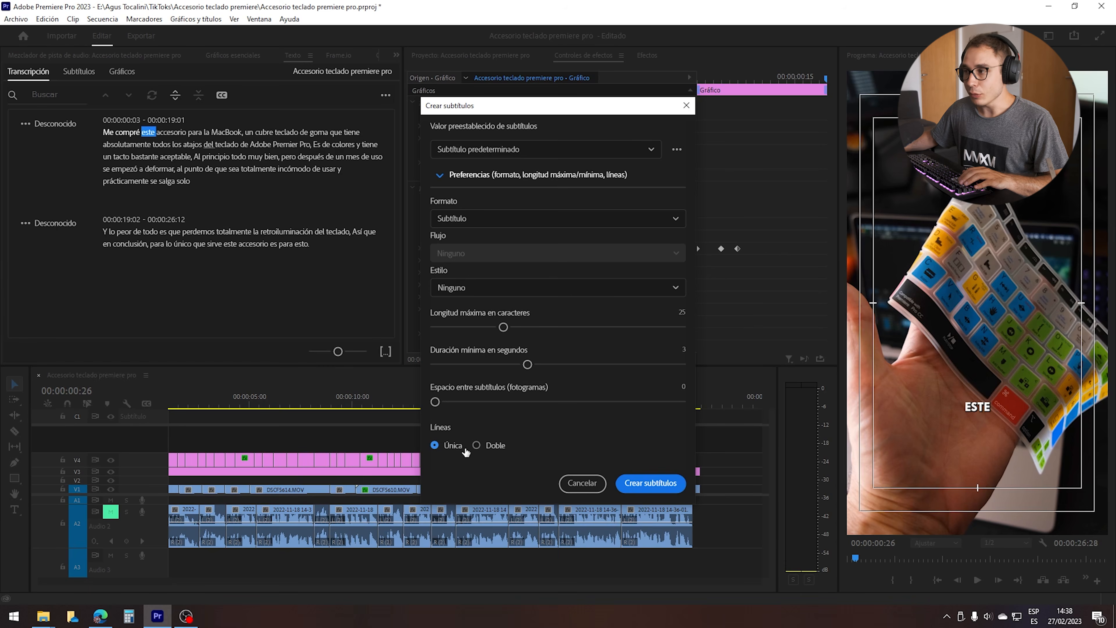
left_click(638, 481)
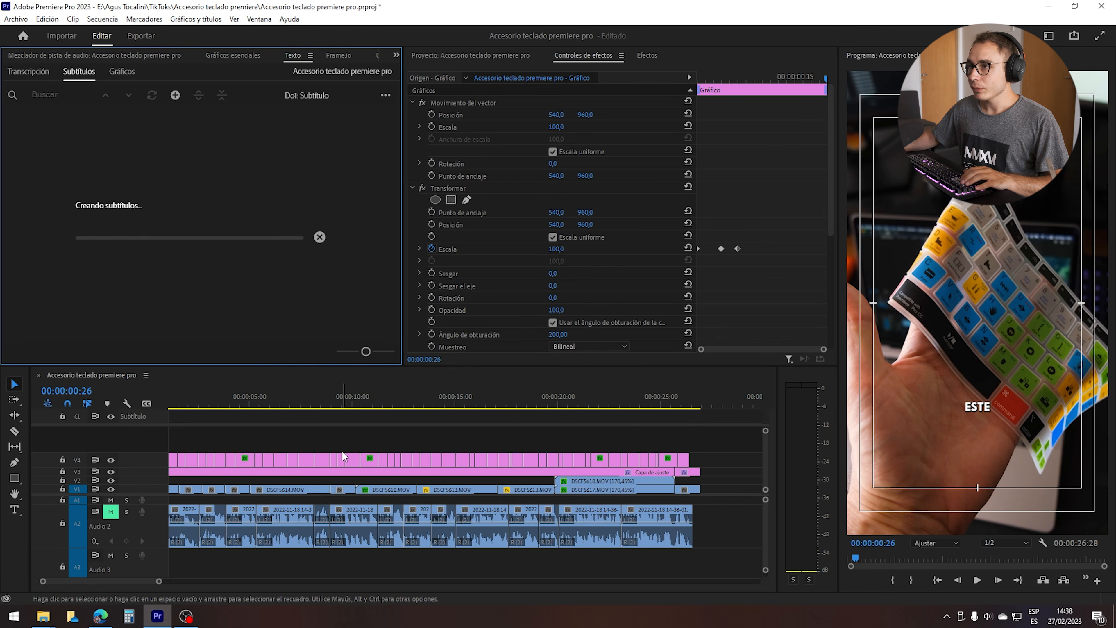
Scrub through the new captions and move the first two onto the hidden subtitle track below.
left_click_drag(193, 401, 292, 401)
left_click_drag(679, 446, 285, 443)
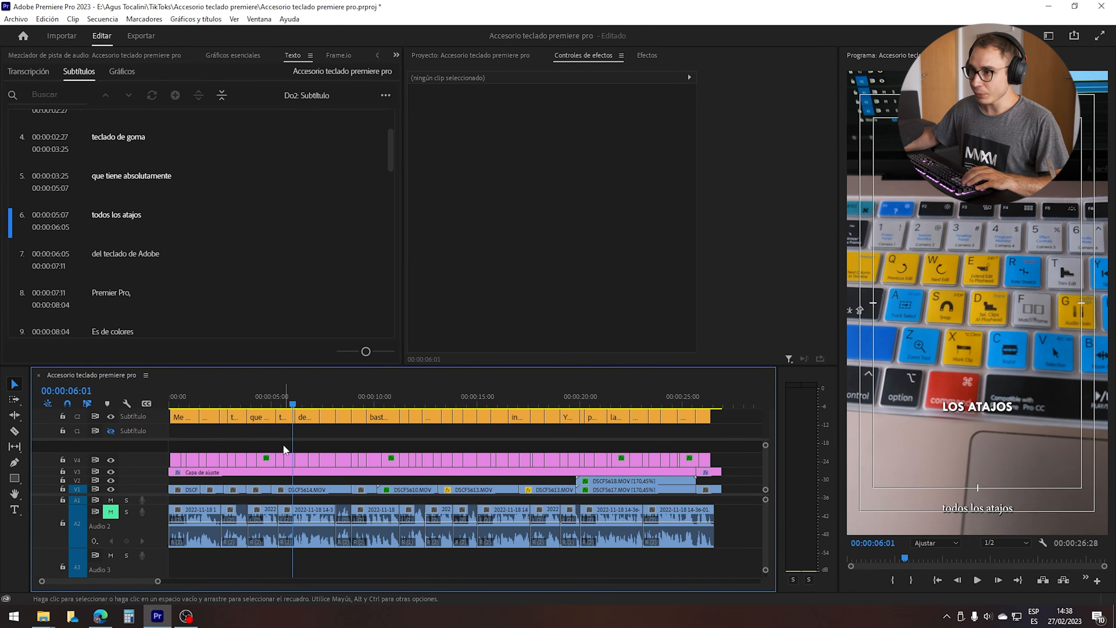
scroll(211, 437, "up", 1)
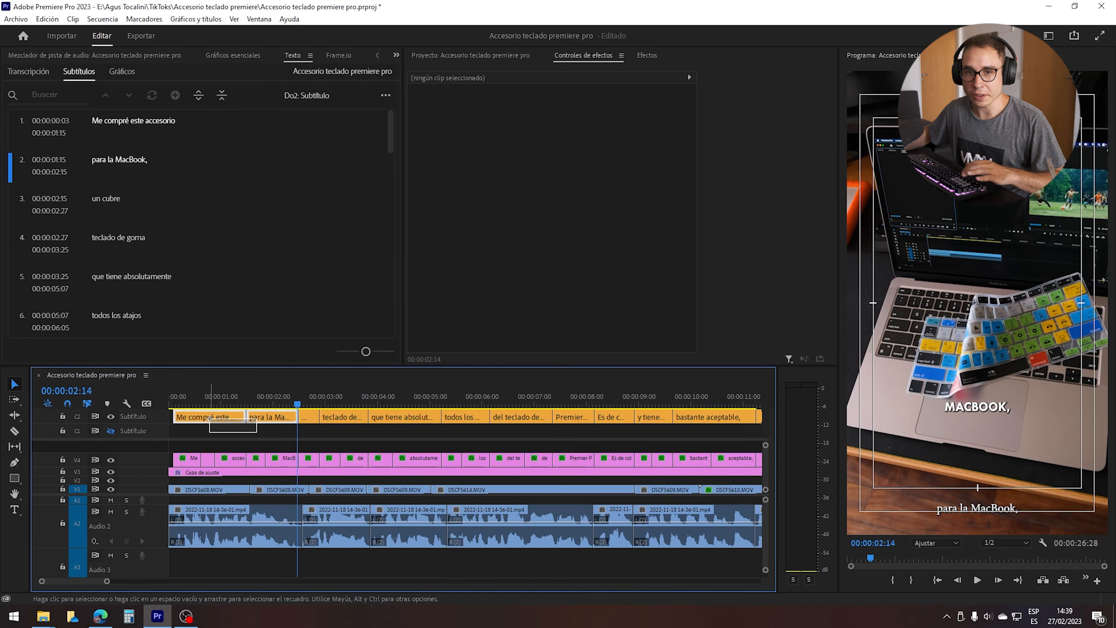
left_click_drag(256, 432, 210, 418)
key("Up")
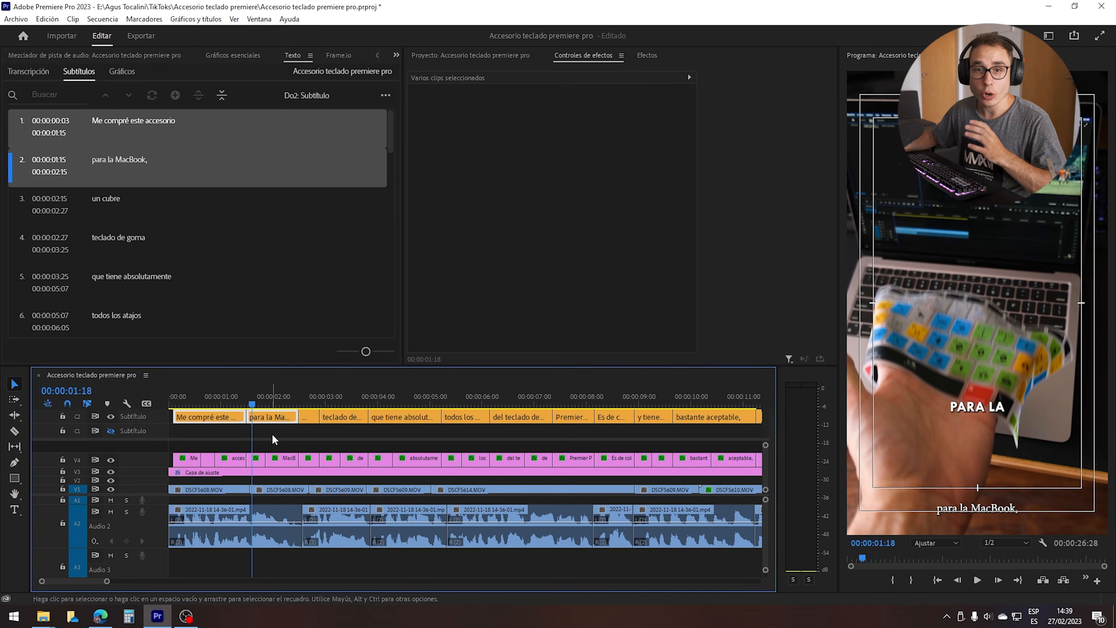
left_click_drag(273, 418, 225, 428)
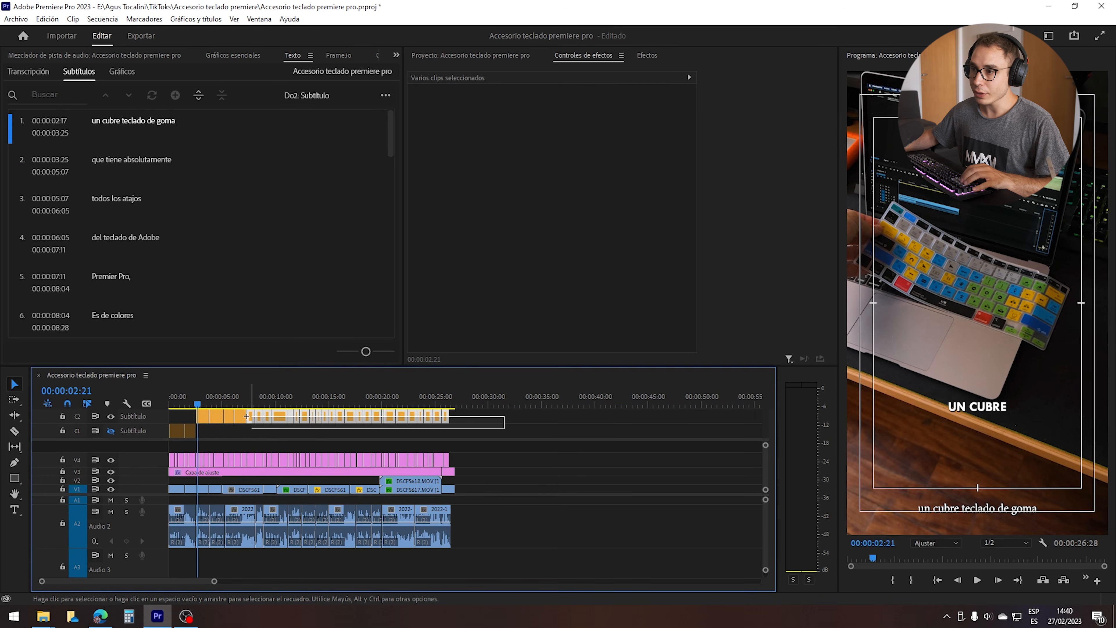
Style the remaining captions in Tw Cen MT Bold, size 55, all caps, with a vertical position of -344.
left_click_drag(243, 414, 206, 414)
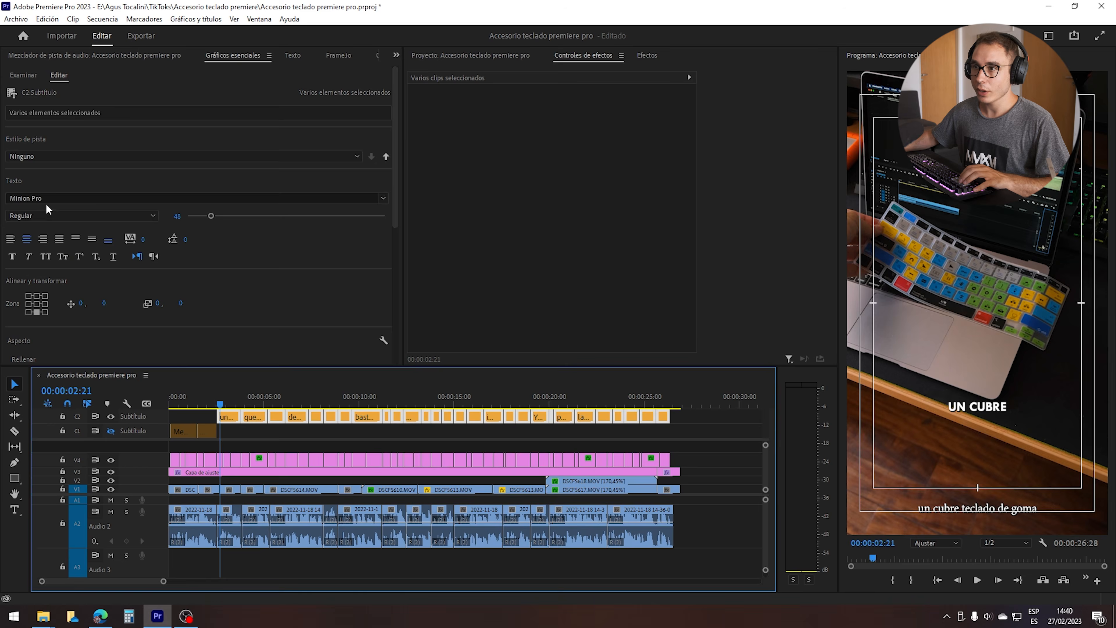
left_click(66, 198)
type("tw")
left_click(88, 256)
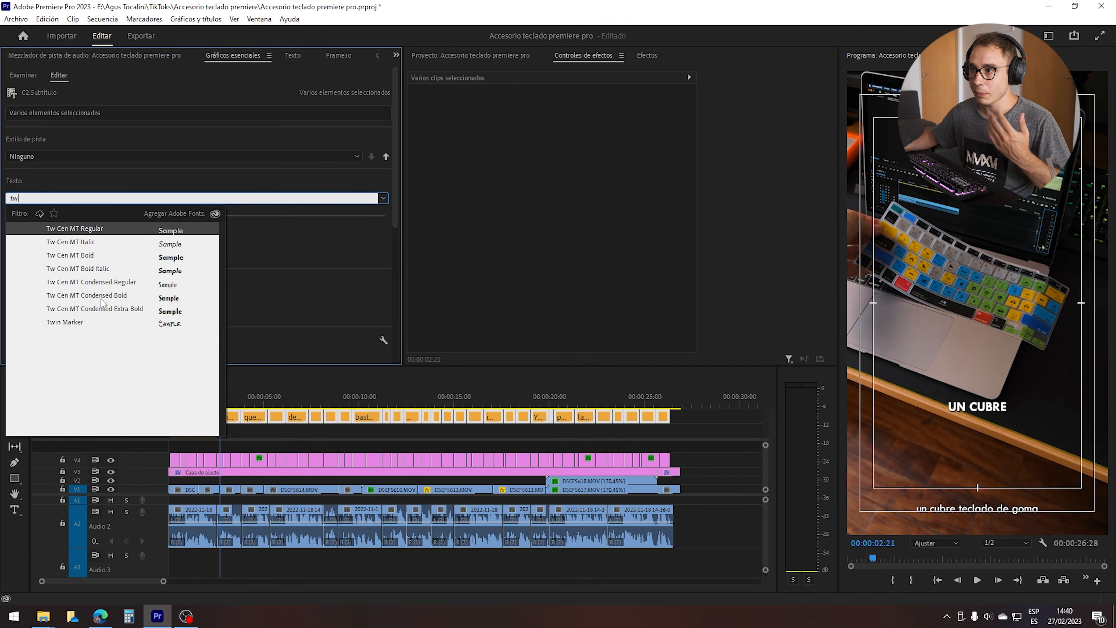
left_click_drag(3, 287, 32, 291)
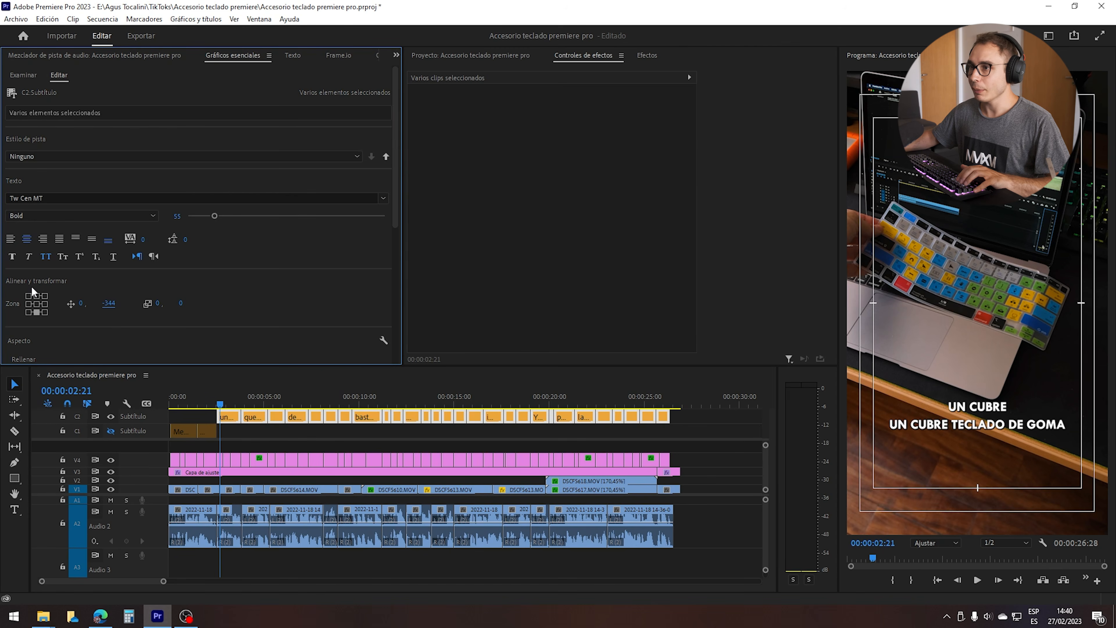
Disable the graphic subtitle clips on V4 that overlap the newly styled captions.
left_click_drag(711, 446, 223, 459)
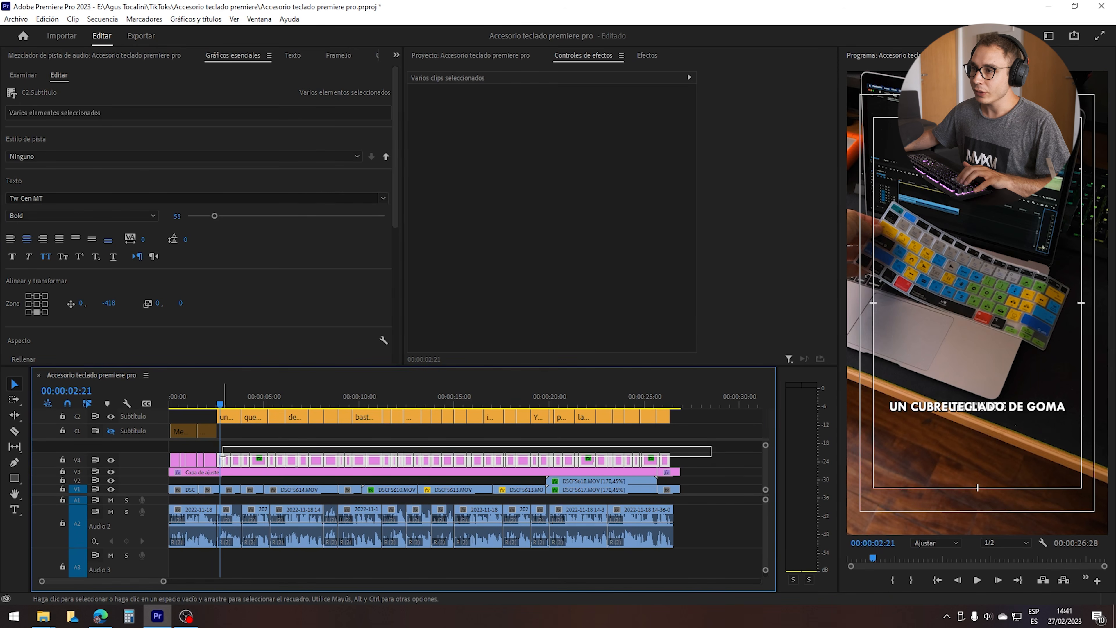
right_click(224, 458)
left_click(264, 259)
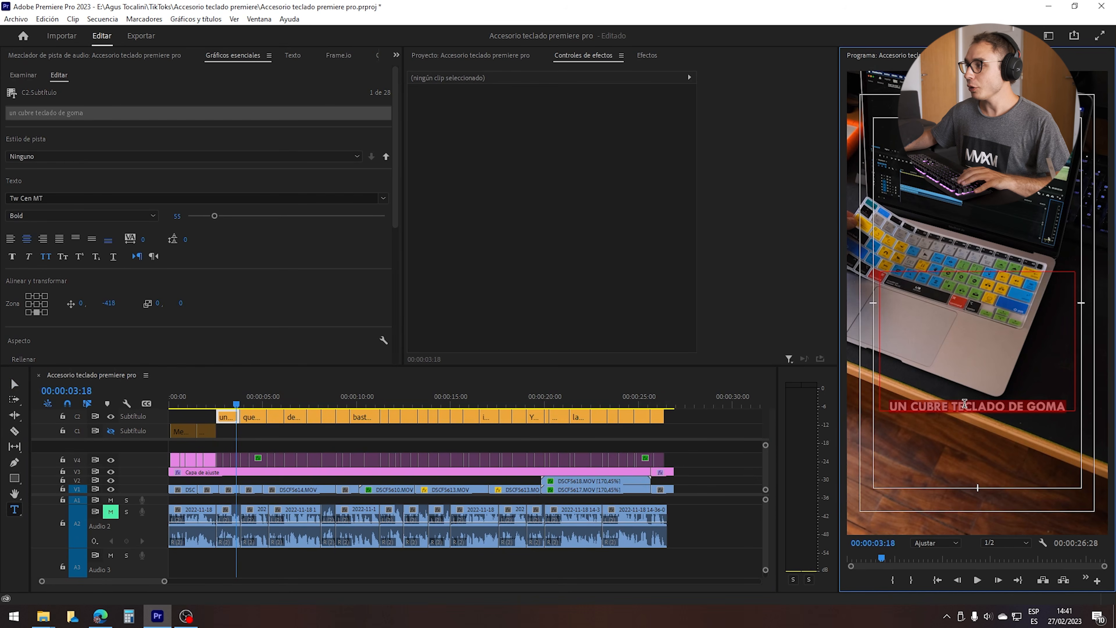
Colour the words "cubre teclado" in the "un cubre teclado de goma" caption yellow with fill FFDE00.
left_click_drag(999, 403, 921, 406)
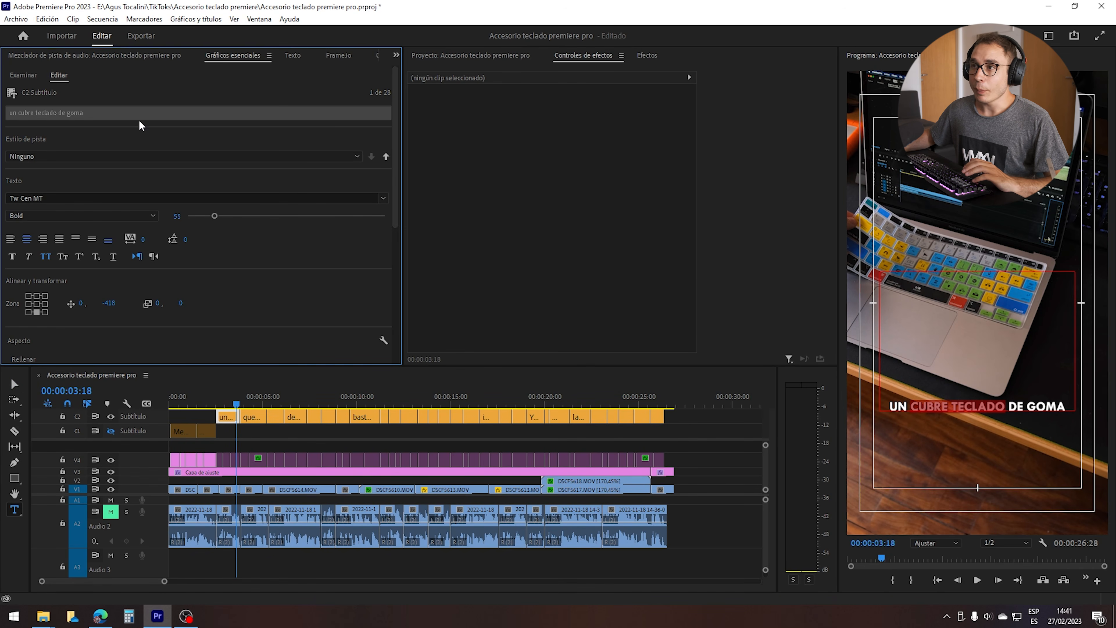
scroll(398, 142, "down", 3)
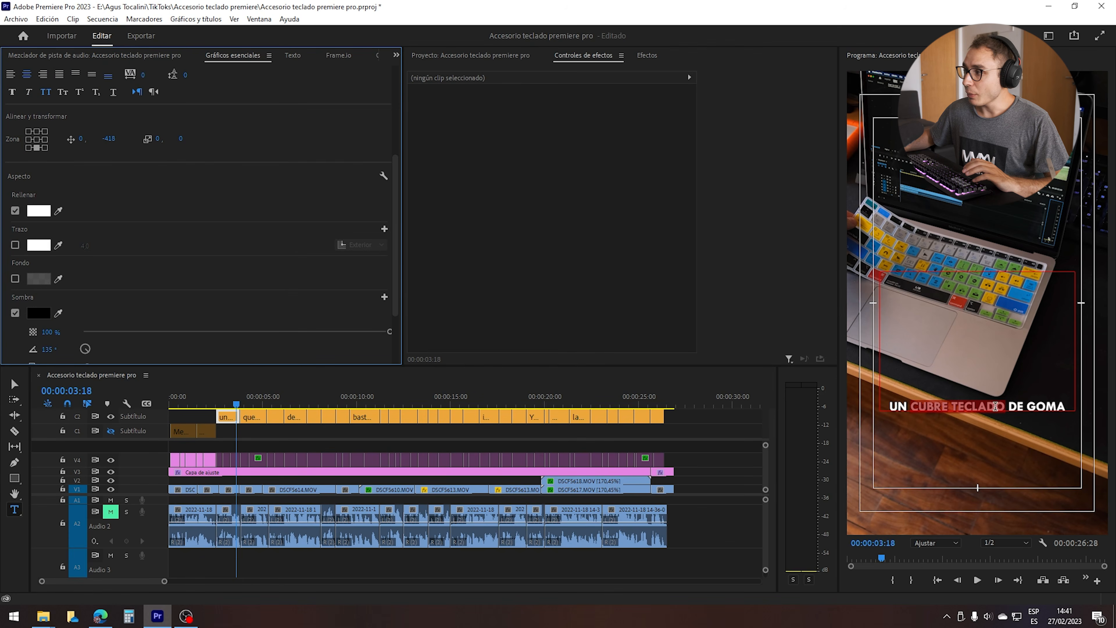
left_click(38, 211)
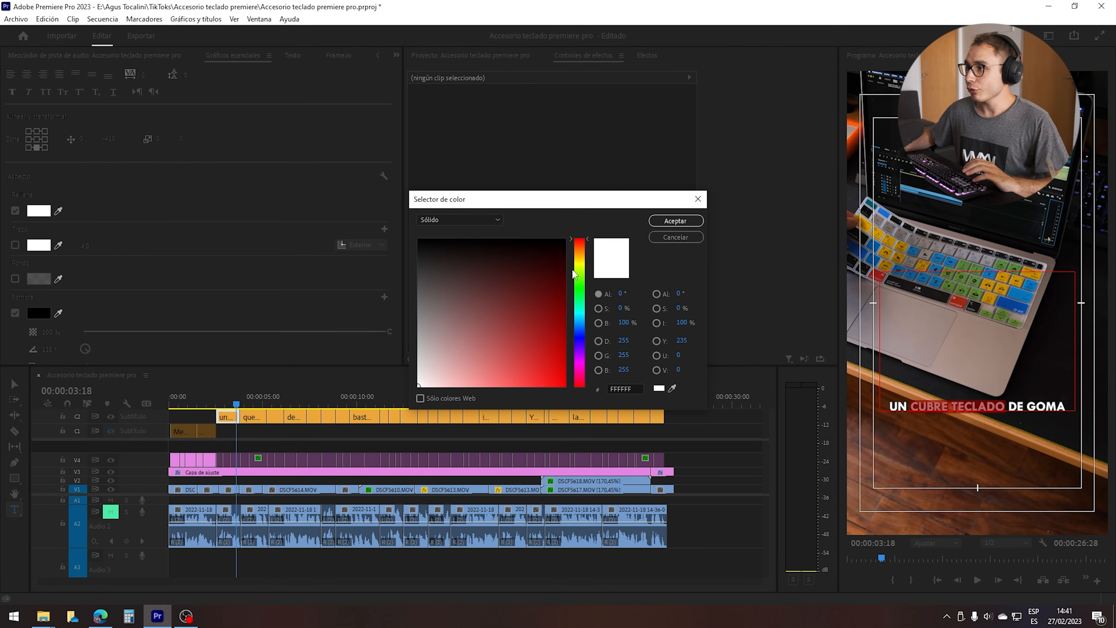
left_click(579, 264)
left_click_drag(584, 264, 585, 260)
left_click(564, 385)
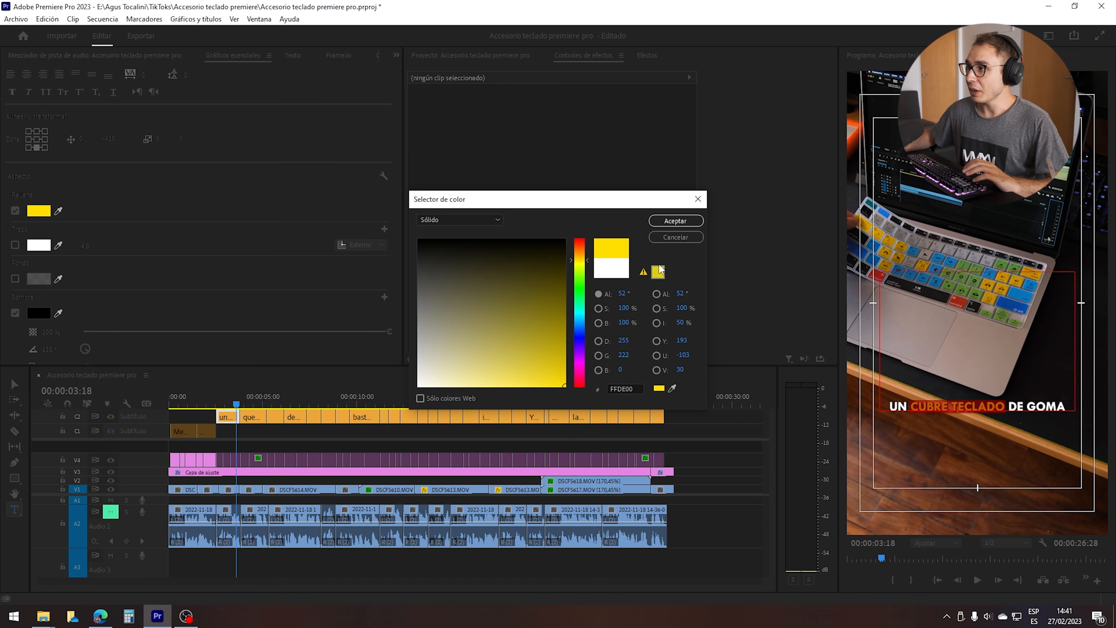
left_click(676, 221)
left_click(566, 373)
key("space")
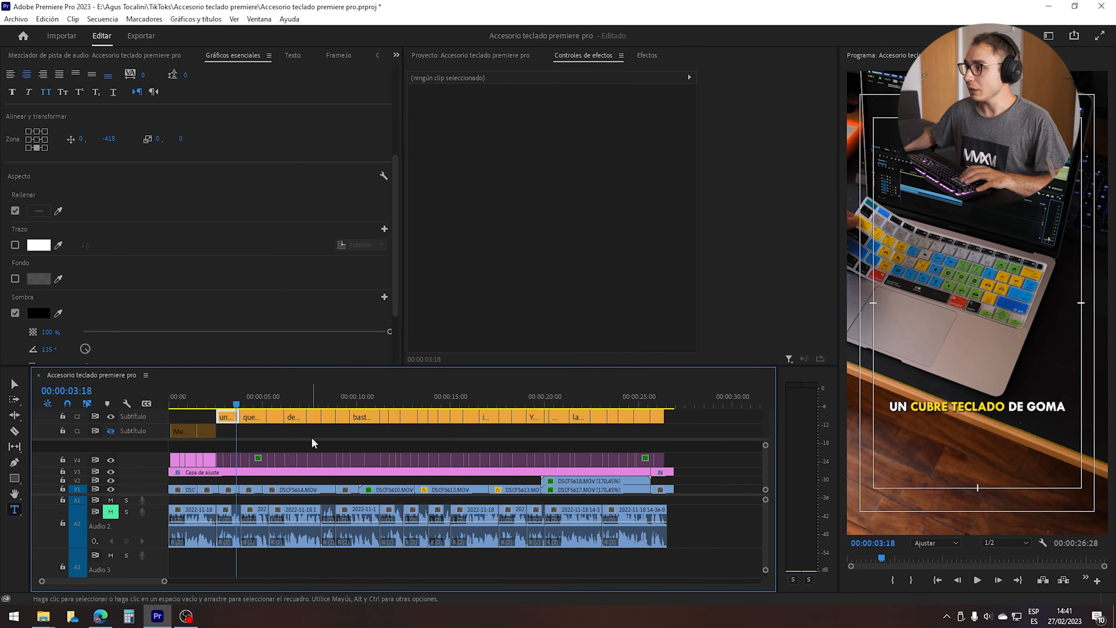